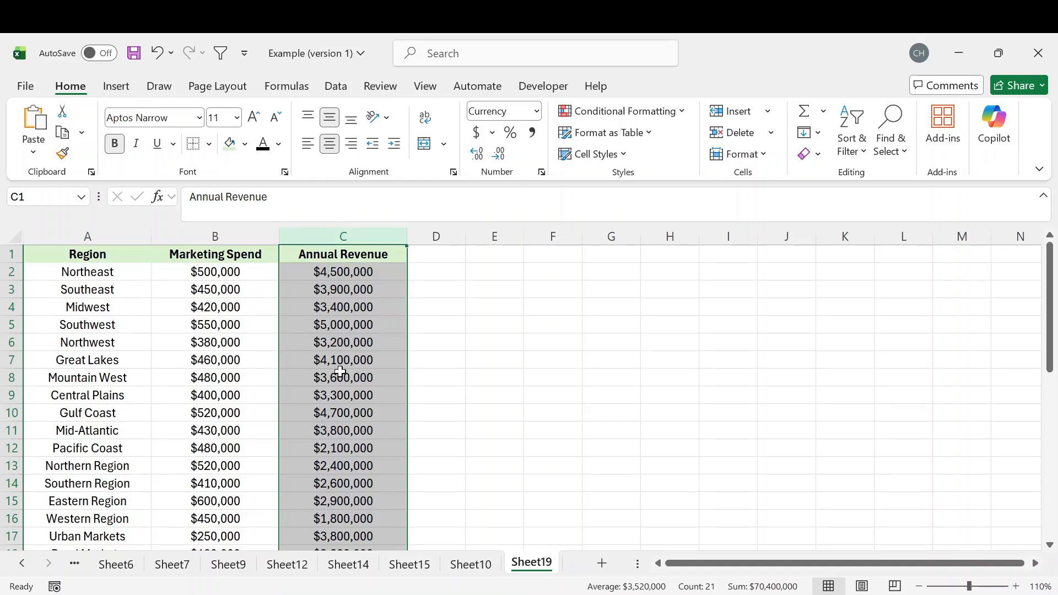
Insert the recommended Scatter chart from the Marketing Spend and Annual Revenue data in B1:C21.
{"action": "left_click_drag", "start_coordinate": [215, 236], "coordinate": [329, 236]}
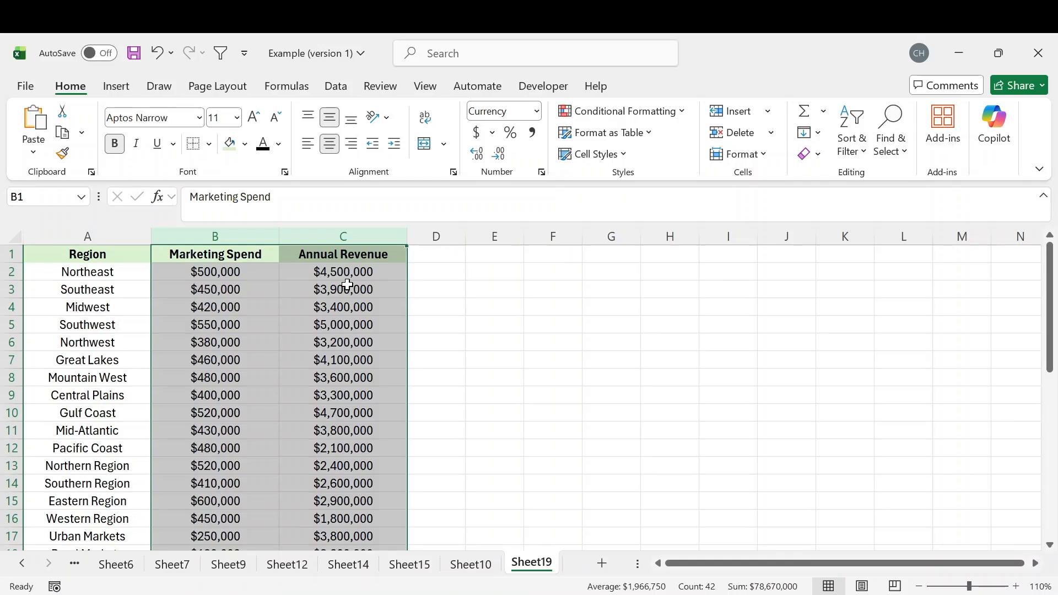
{"action": "left_click", "coordinate": [210, 309]}
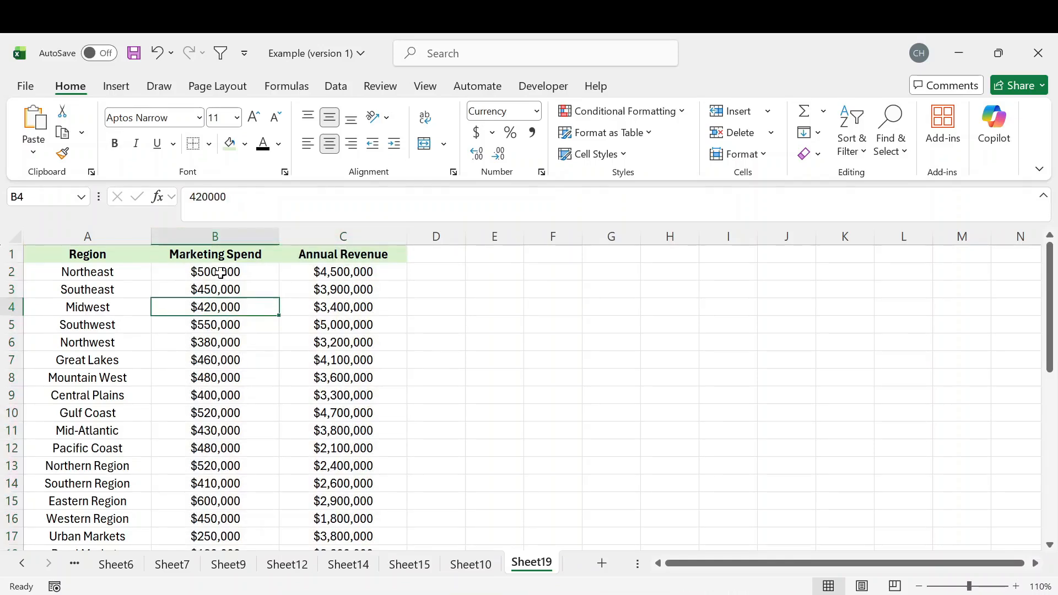
{"action": "left_click_drag", "start_coordinate": [220, 256], "coordinate": [350, 527]}
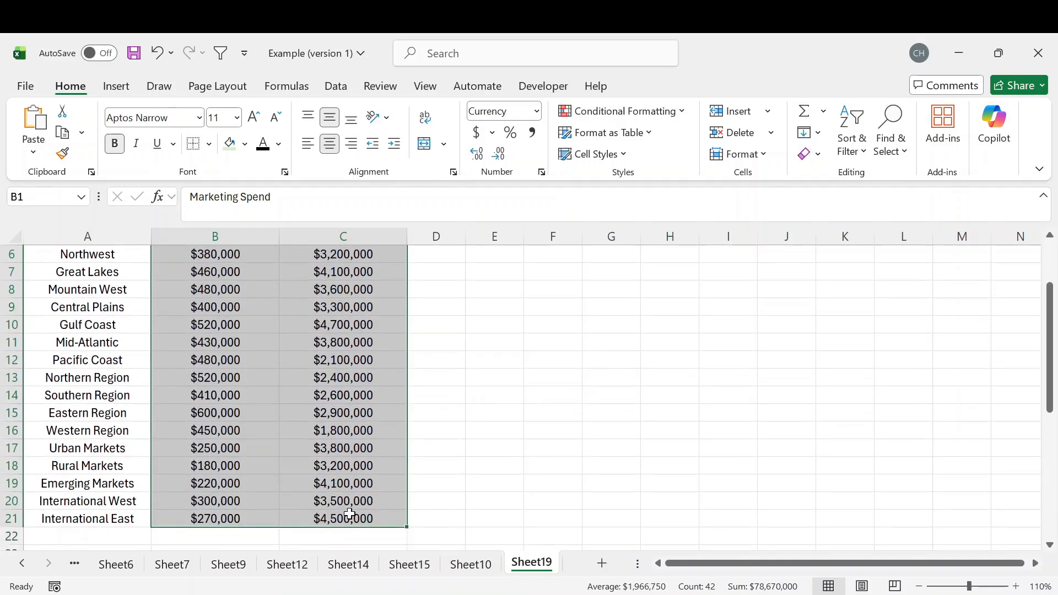
{"action": "scroll", "coordinate": [300, 396], "scroll_direction": "up", "scroll_amount": 2}
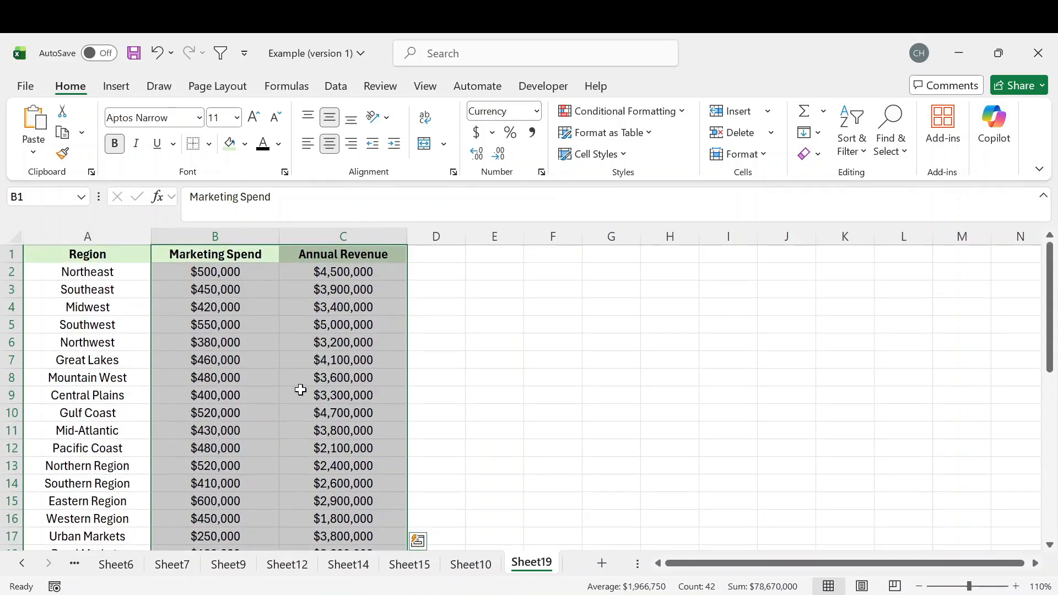
{"action": "left_click", "coordinate": [117, 87]}
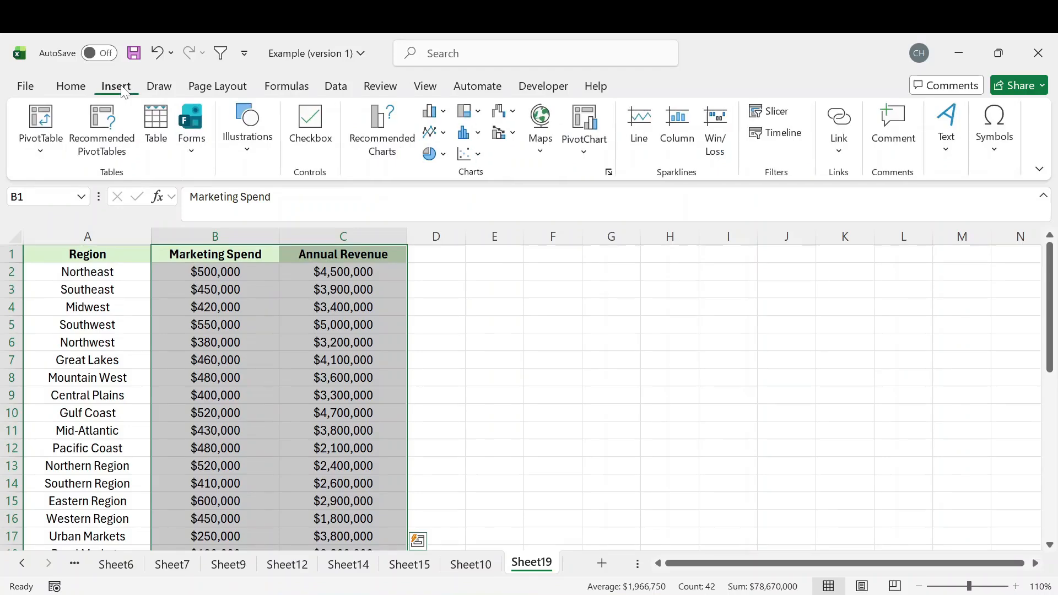
{"action": "left_click", "coordinate": [388, 153]}
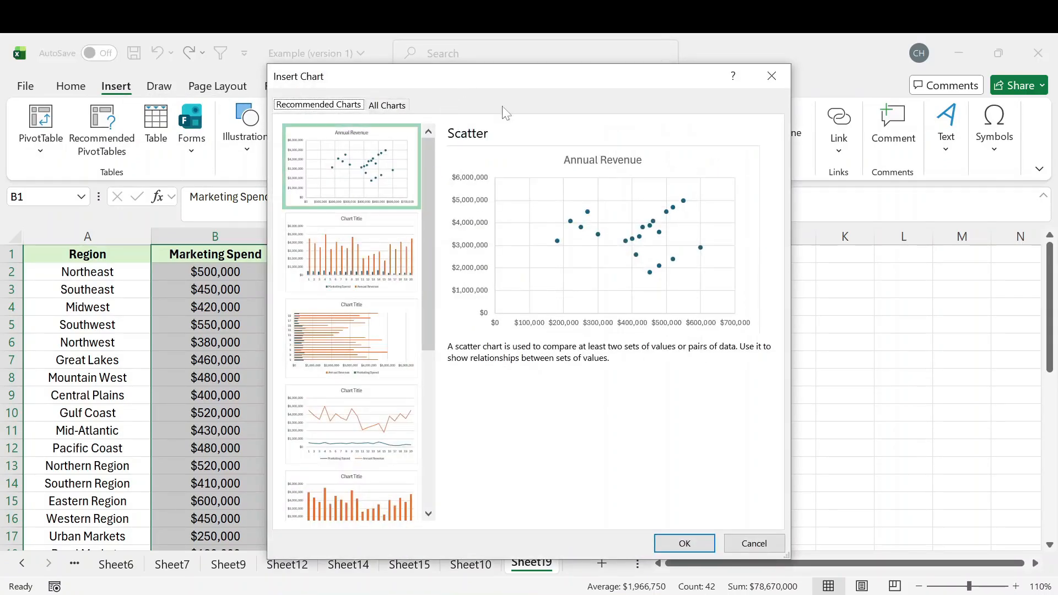
{"action": "left_click", "coordinate": [361, 164]}
{"action": "left_click", "coordinate": [684, 541]}
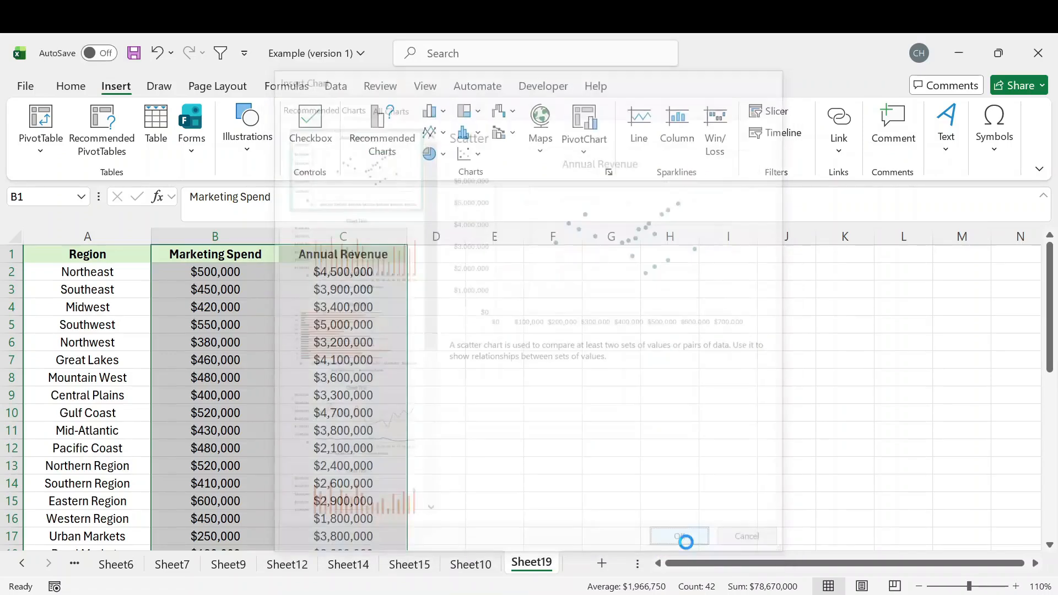
Move and resize the scatter chart so it sits beside the data table, spanning columns G to N.
{"action": "left_click_drag", "start_coordinate": [763, 308], "coordinate": [942, 280]}
{"action": "left_click_drag", "start_coordinate": [717, 282], "coordinate": [700, 286]}
{"action": "key", "text": "Escape"}
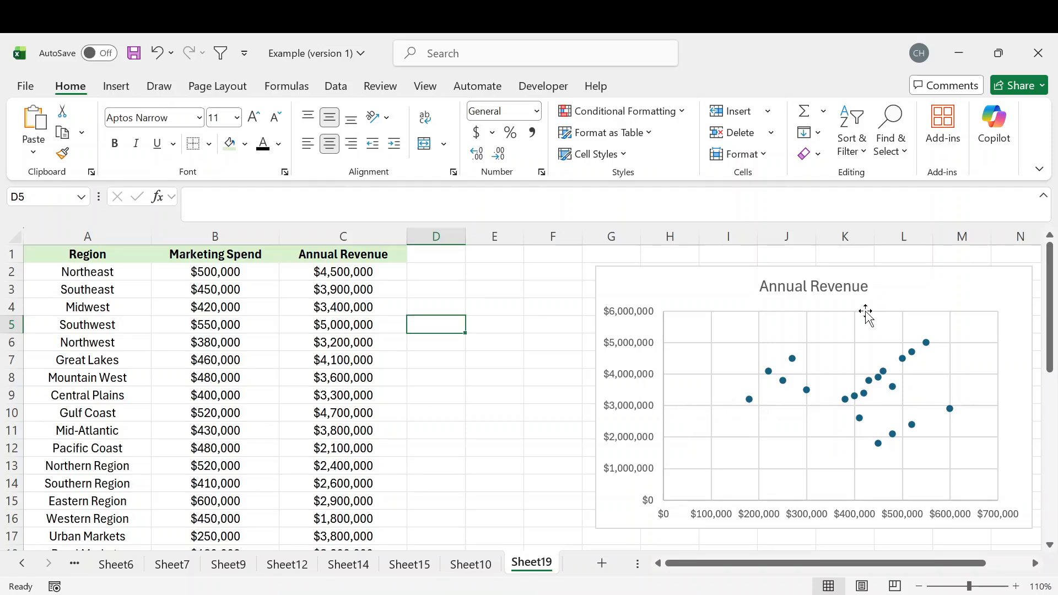
Set the minimum bound of the chart's horizontal axis to 100000.
{"action": "left_click", "coordinate": [716, 519]}
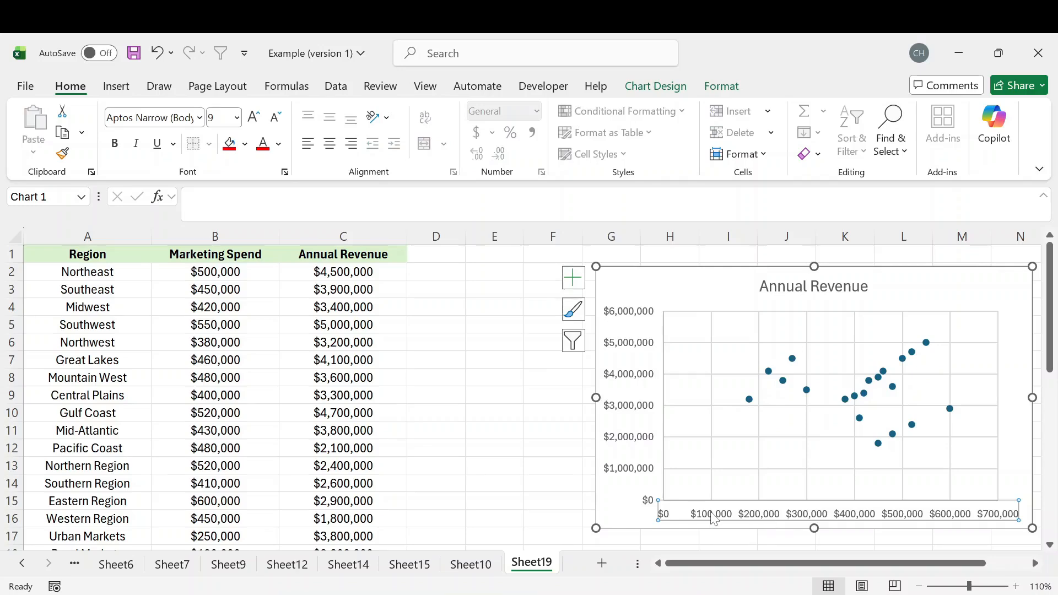
{"action": "double_click", "coordinate": [715, 518]}
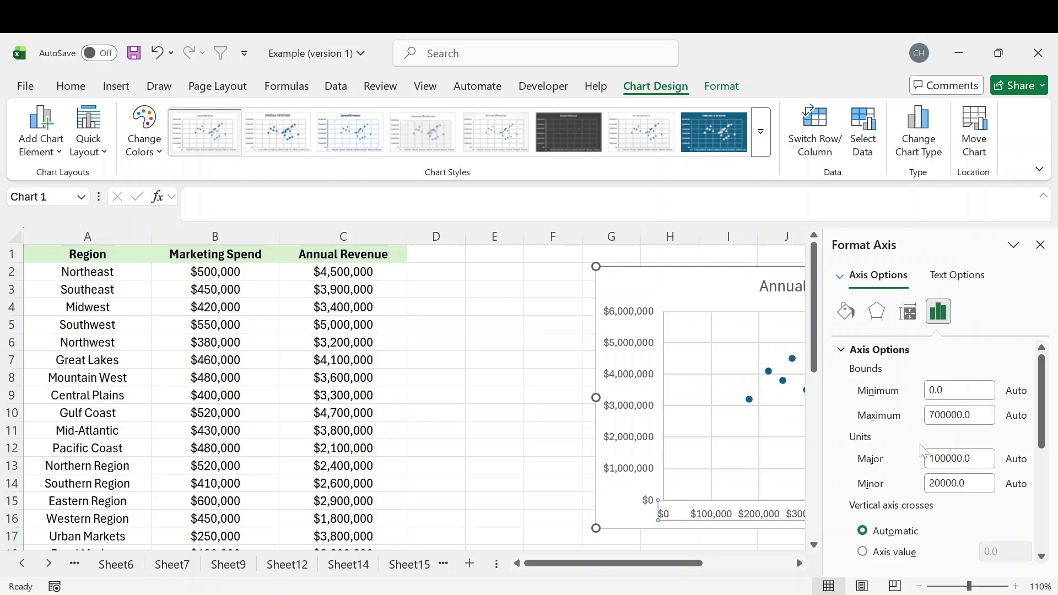
{"action": "left_click", "coordinate": [932, 391]}
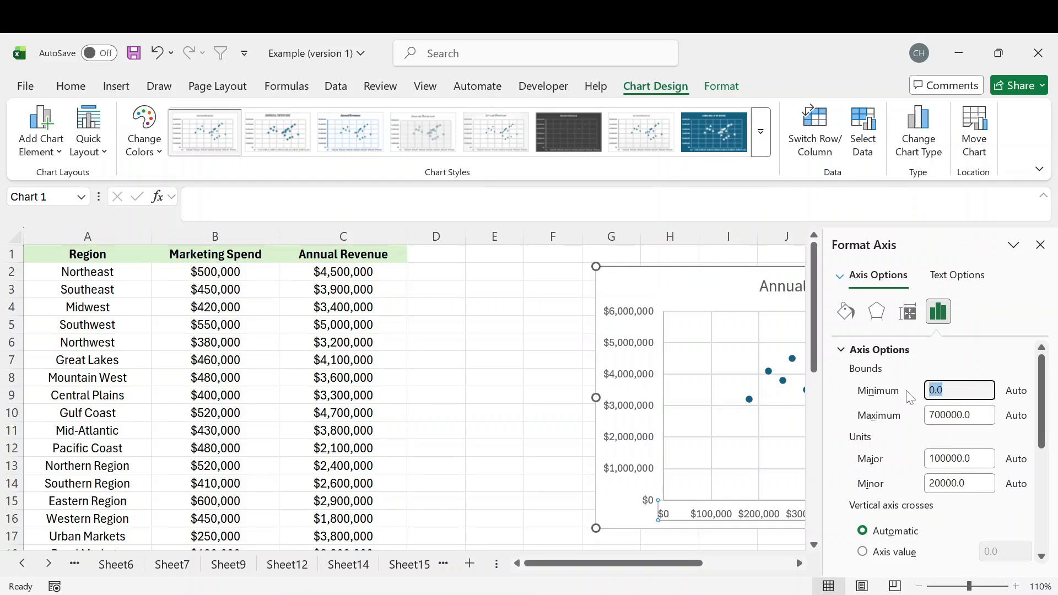
{"action": "type", "text": "100000"}
{"action": "key", "text": "Return"}
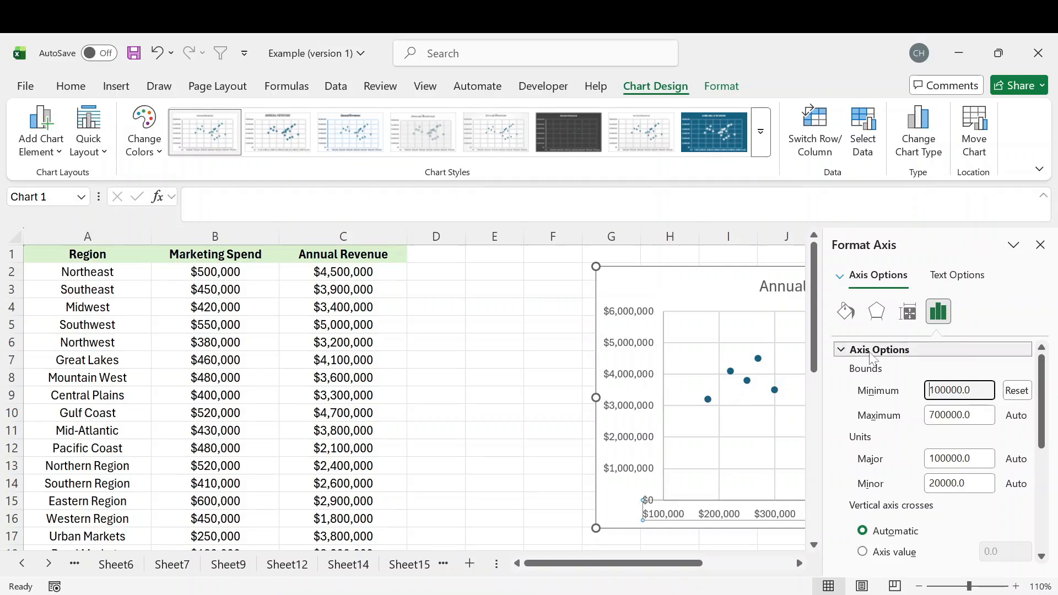
{"action": "left_click", "coordinate": [1041, 244]}
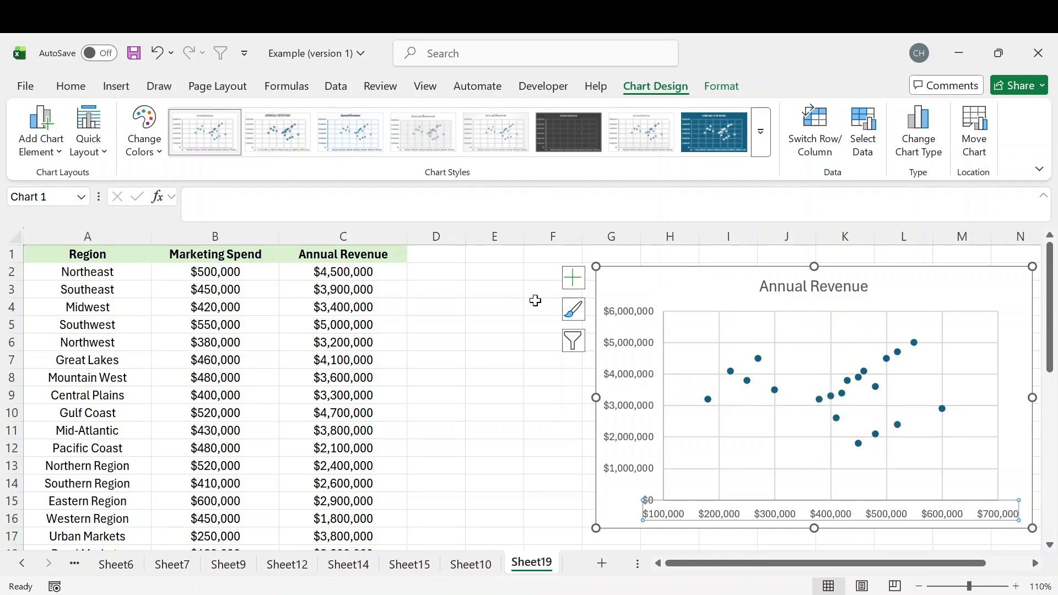
Add axis titles to the chart and link the vertical axis title to the Annual Revenue header in C1.
{"action": "left_click", "coordinate": [575, 286]}
{"action": "left_click", "coordinate": [488, 321]}
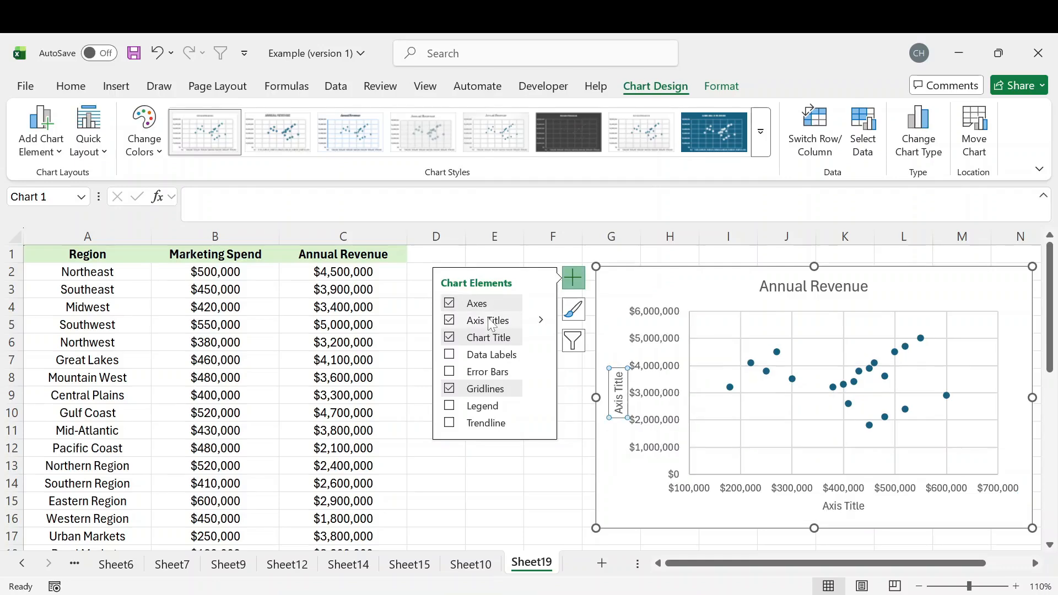
{"action": "triple_click", "coordinate": [617, 392]}
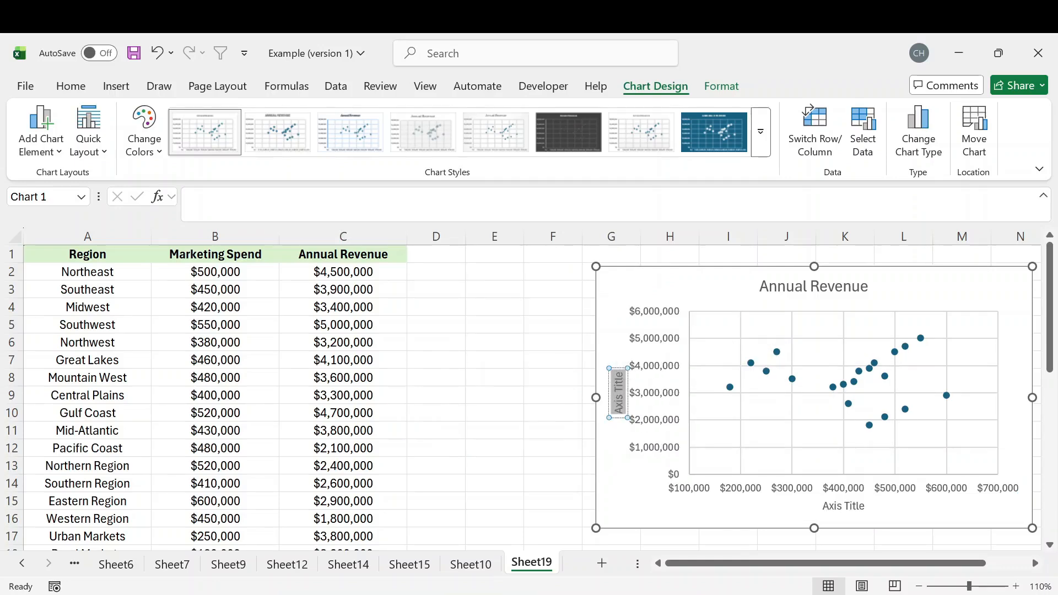
{"action": "left_click", "coordinate": [328, 203]}
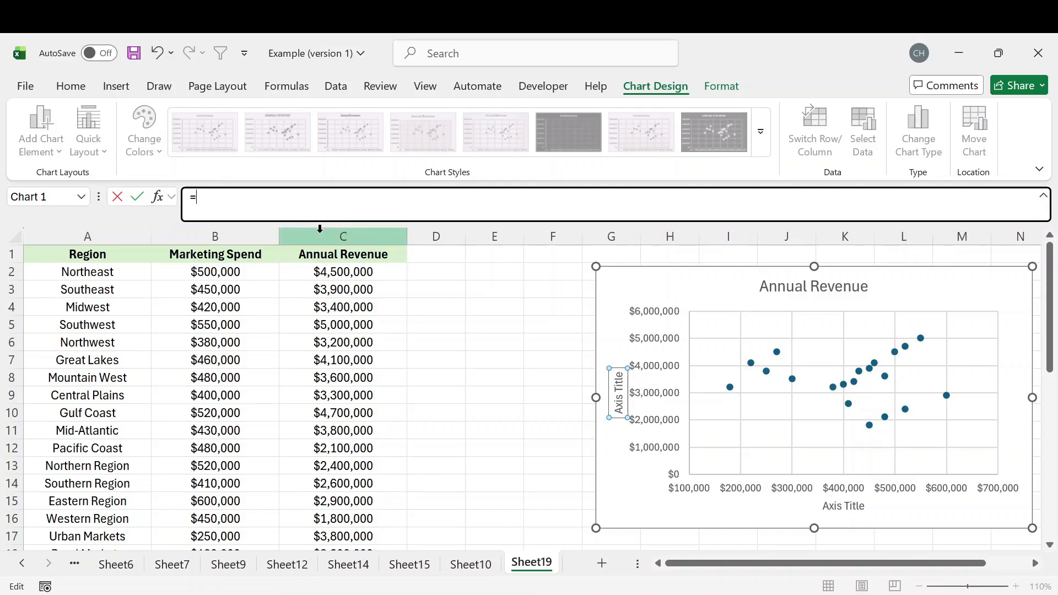
{"action": "left_click", "coordinate": [324, 255]}
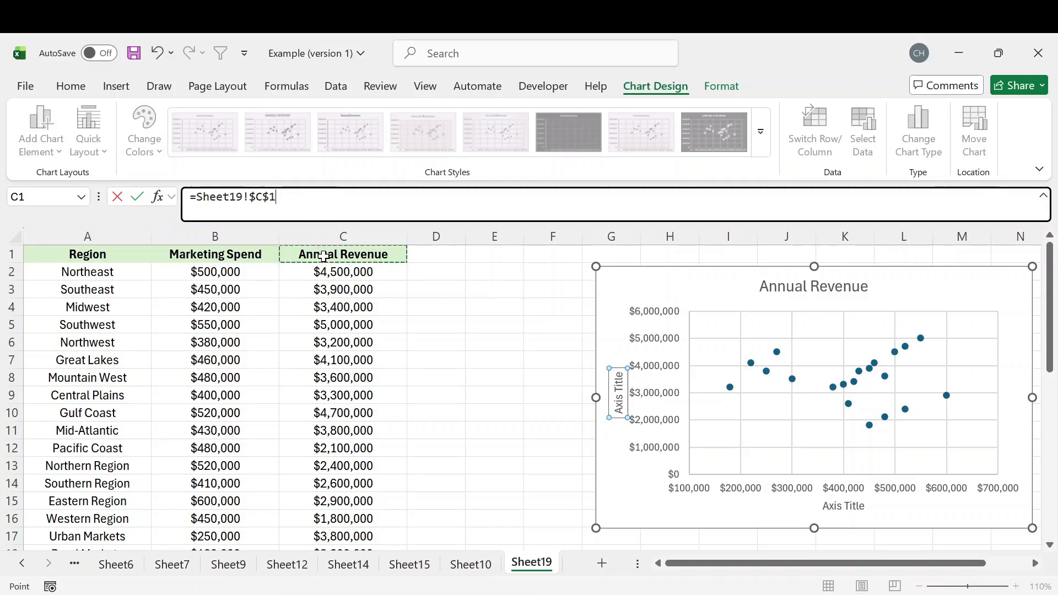
{"action": "key", "text": "Return"}
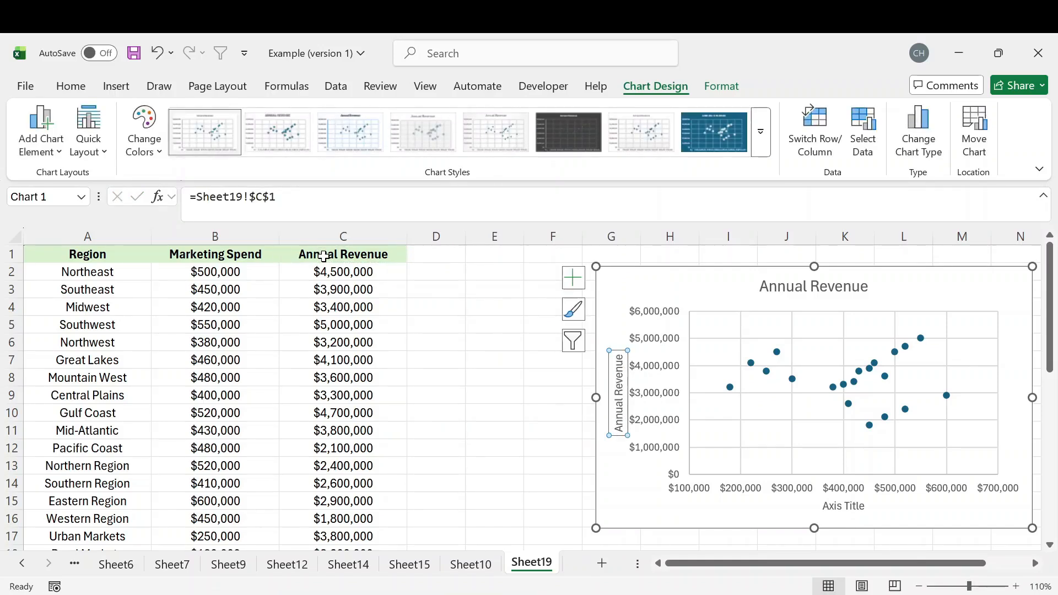
Link the horizontal axis title to the Marketing Spend header in B1.
{"action": "left_click", "coordinate": [842, 507]}
{"action": "left_click", "coordinate": [185, 203]}
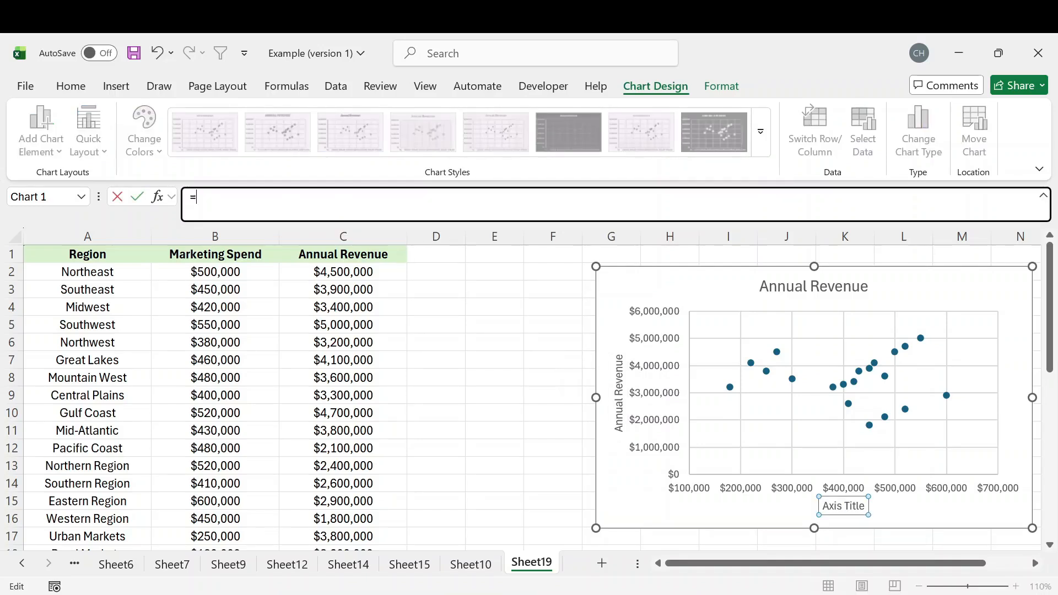
{"action": "left_click", "coordinate": [214, 254]}
{"action": "key", "text": "Return"}
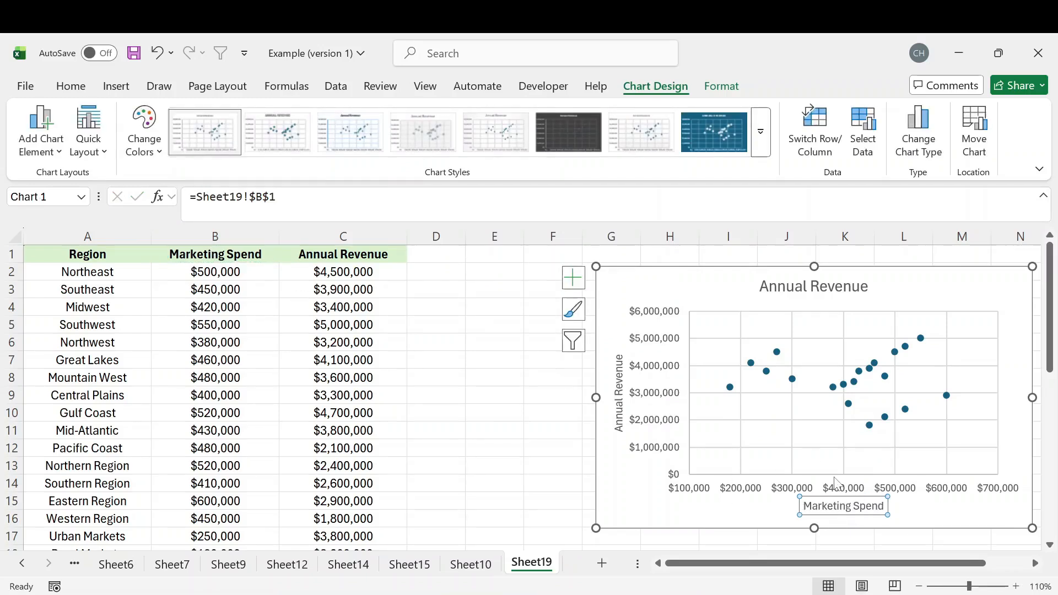
{"action": "left_click", "coordinate": [769, 510]}
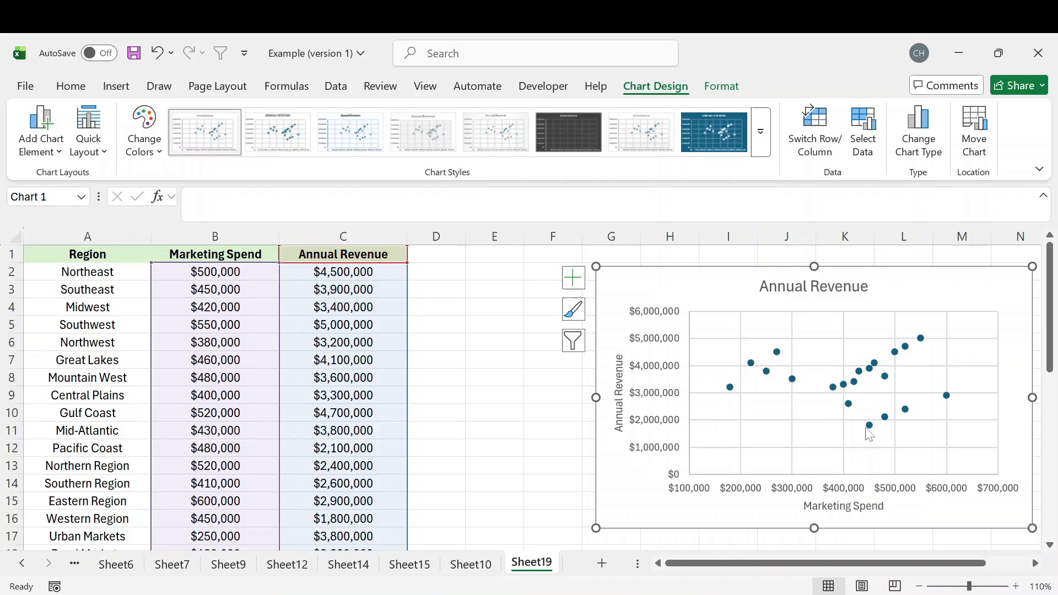
Add data labels to the scatter points and turn off their Y Value content.
{"action": "mouse_move", "coordinate": [907, 413]}
{"action": "left_click", "coordinate": [575, 280]}
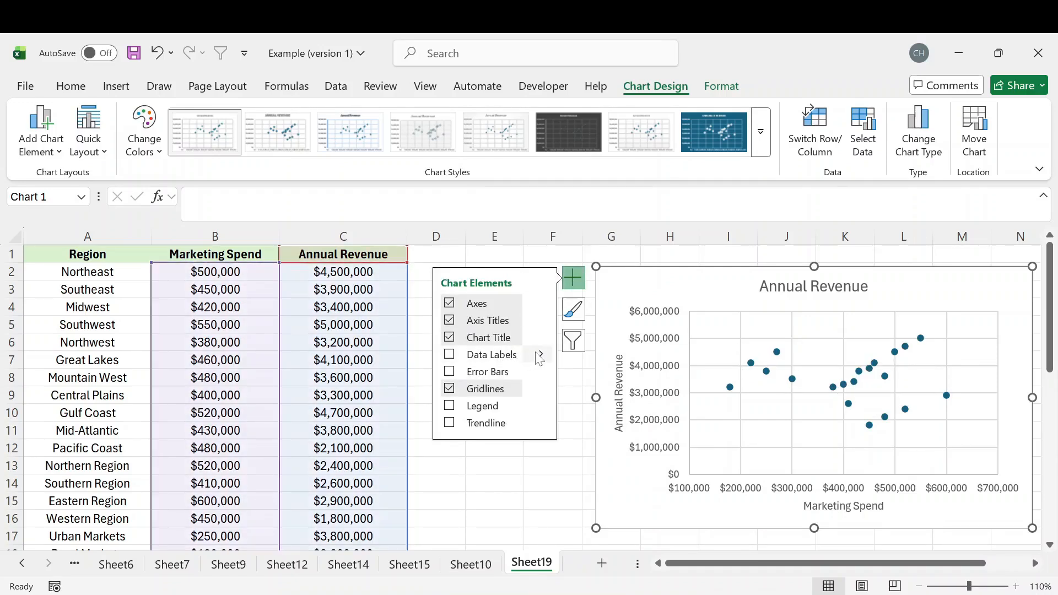
{"action": "left_click", "coordinate": [542, 356]}
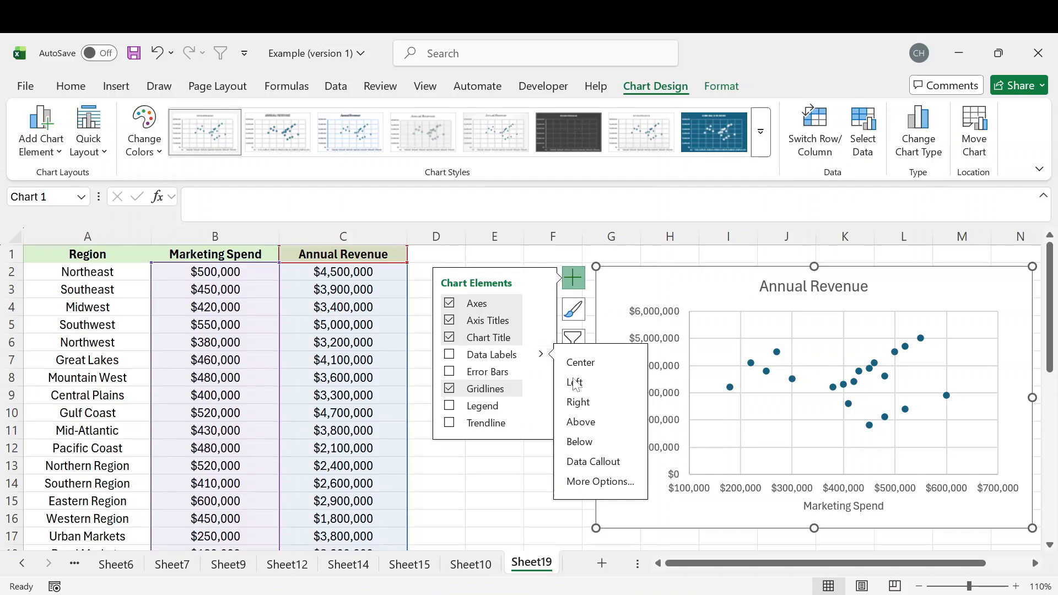
{"action": "left_click", "coordinate": [601, 481]}
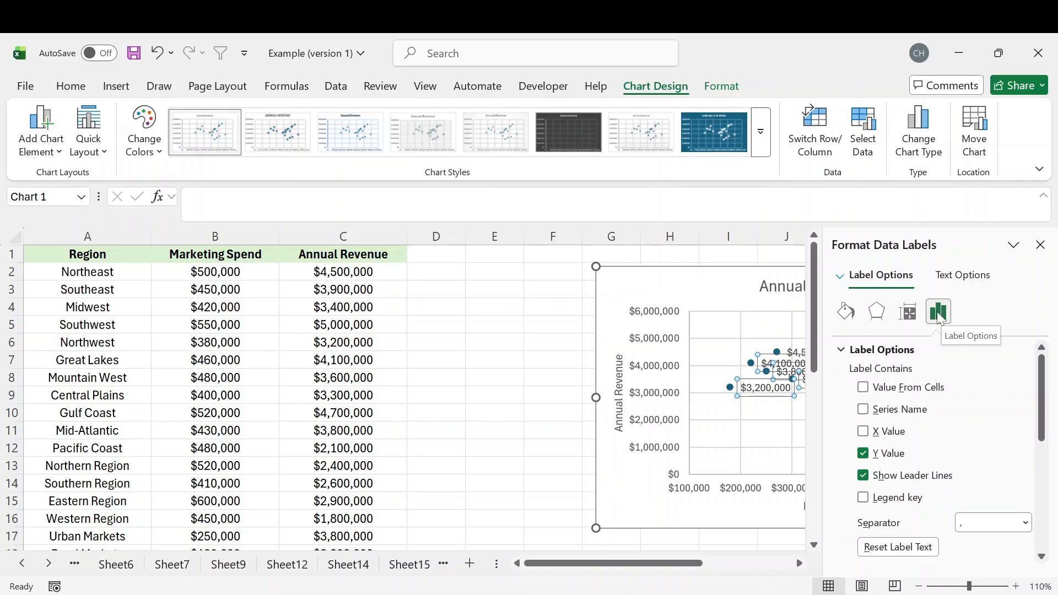
{"action": "left_click", "coordinate": [905, 449]}
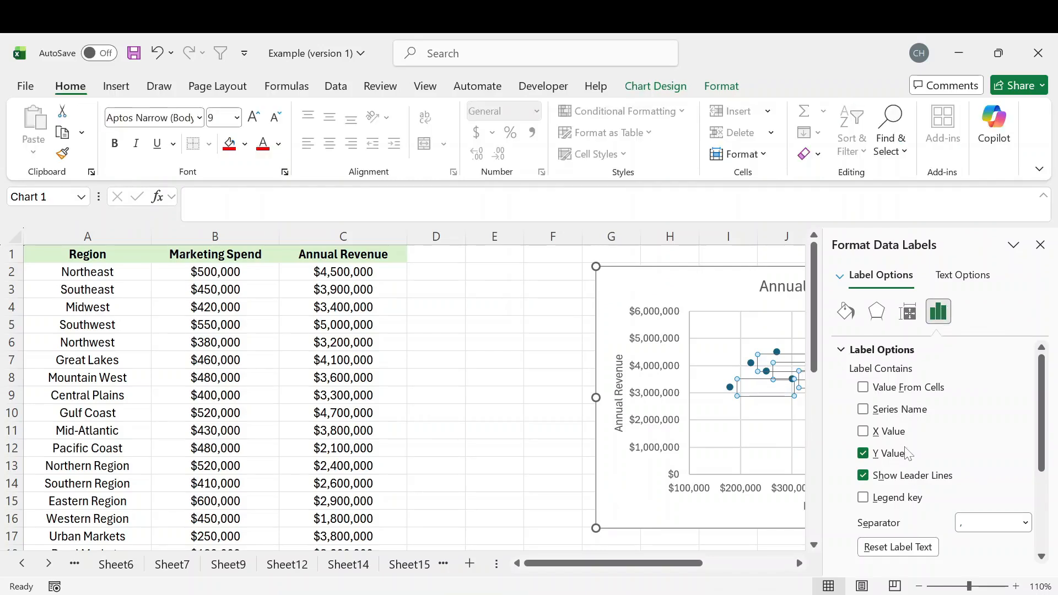
{"action": "left_click", "coordinate": [868, 452]}
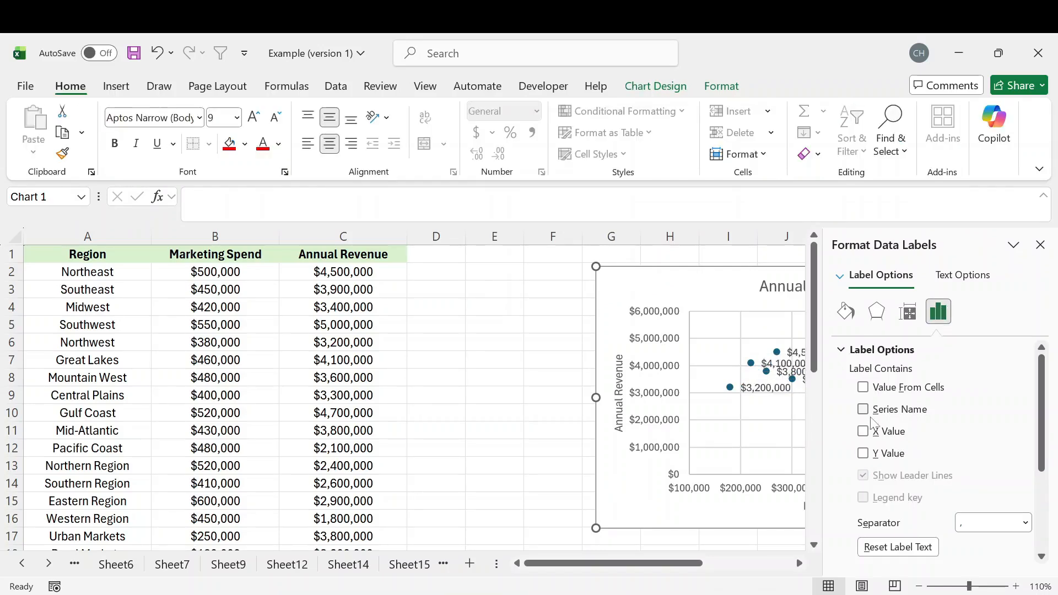
Label the scatter points with values from cells, using the region names in A2:A21.
{"action": "left_click", "coordinate": [863, 388]}
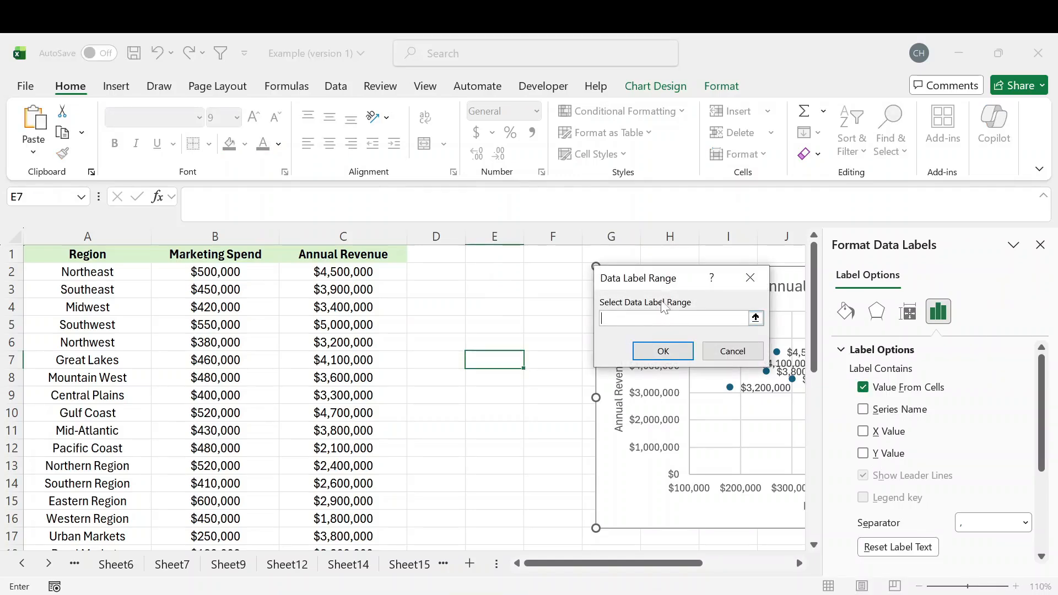
{"action": "left_click_drag", "start_coordinate": [119, 273], "coordinate": [147, 496]}
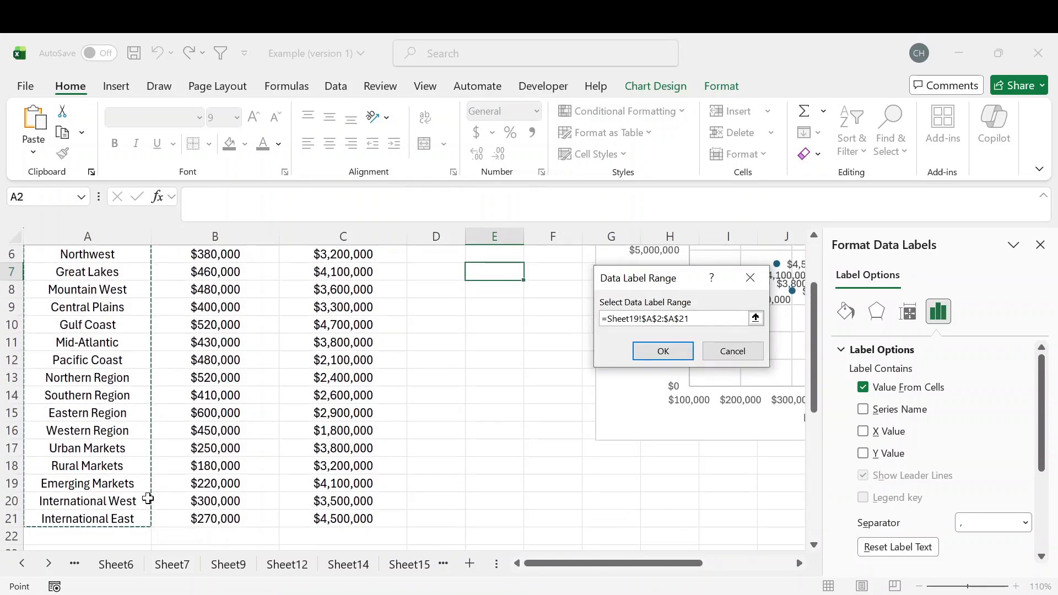
{"action": "scroll", "coordinate": [394, 421], "scroll_direction": "up", "scroll_amount": 1}
{"action": "scroll", "coordinate": [393, 421], "scroll_direction": "up", "scroll_amount": 1}
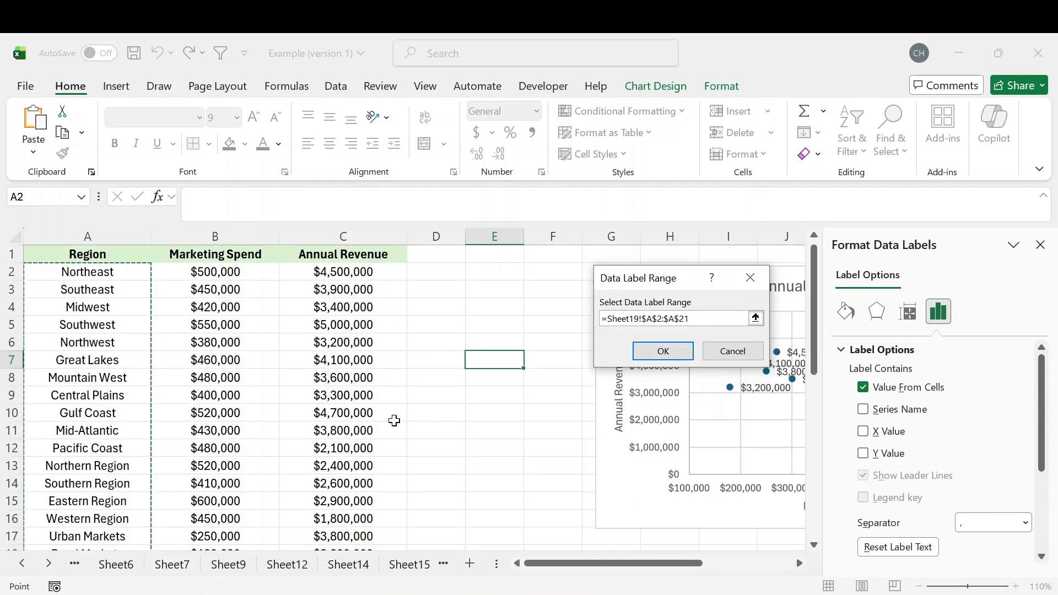
{"action": "left_click", "coordinate": [681, 353]}
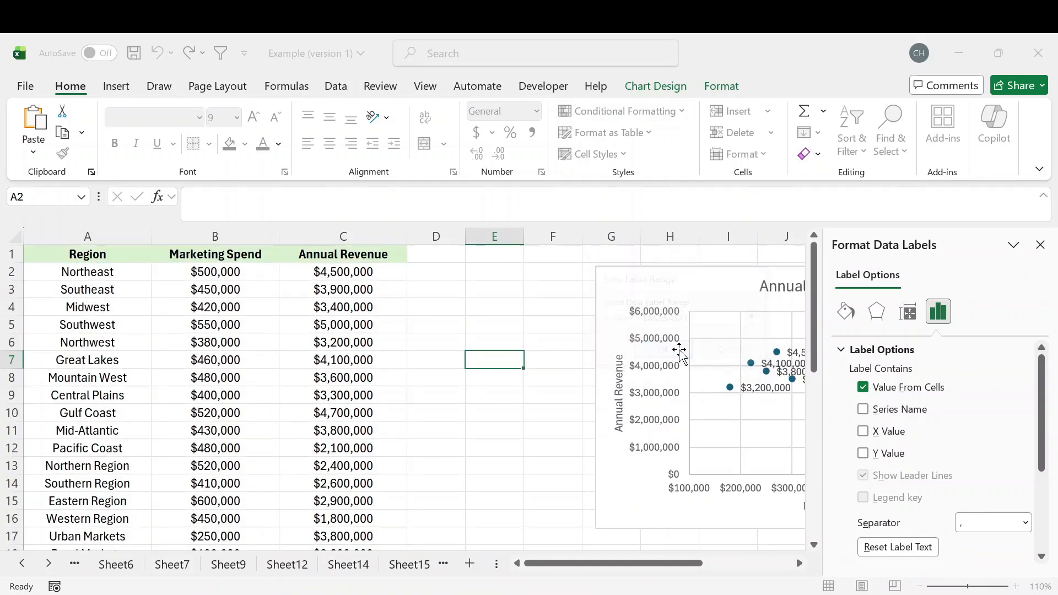
{"action": "left_click", "coordinate": [1046, 251]}
{"action": "left_click", "coordinate": [907, 280]}
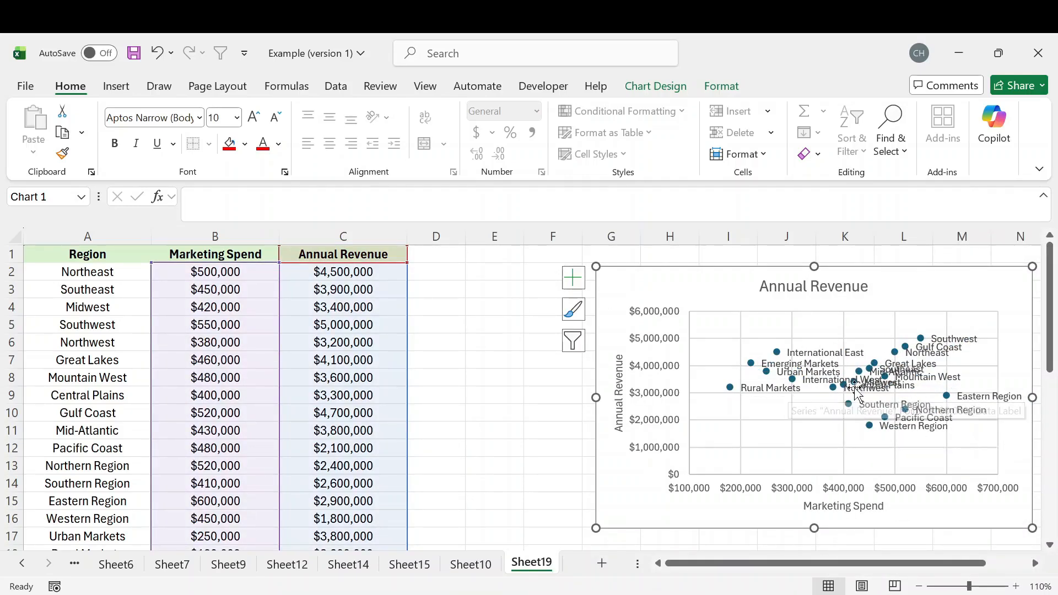
Enlarge the scatter chart and remove its gridlines.
{"action": "scroll", "coordinate": [822, 428], "scroll_direction": "down", "scroll_amount": 1, "text": "ctrl"}
{"action": "left_click_drag", "start_coordinate": [938, 491], "coordinate": [1007, 470]}
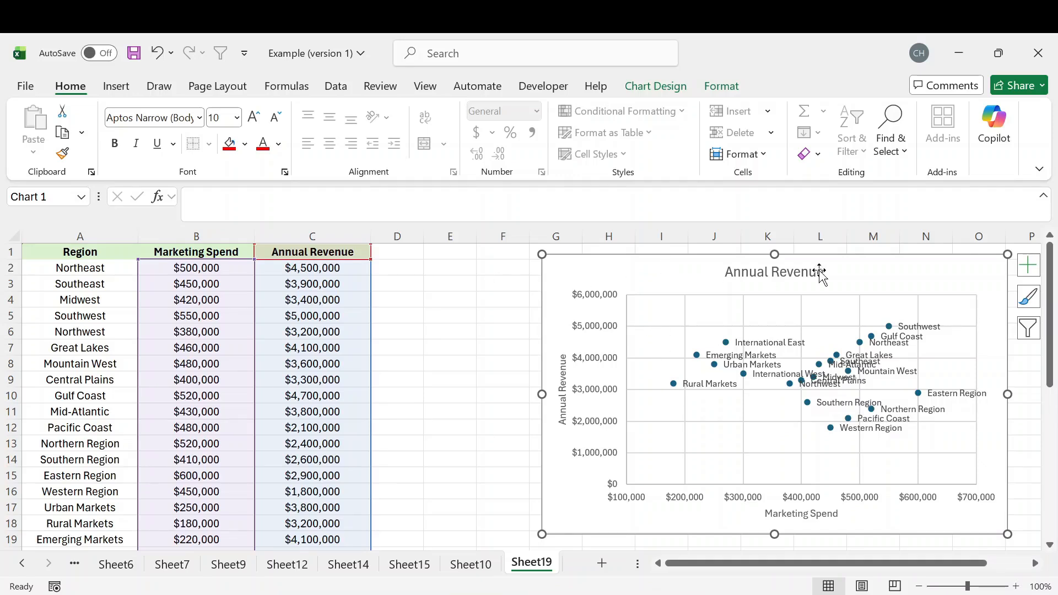
{"action": "left_click", "coordinate": [1028, 266]}
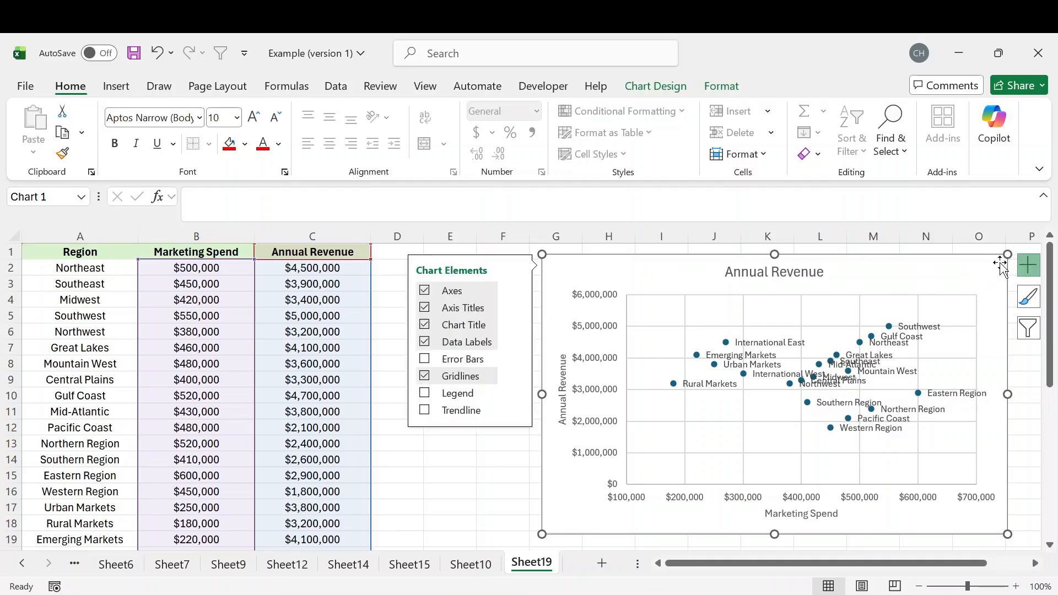
{"action": "left_click", "coordinate": [425, 376]}
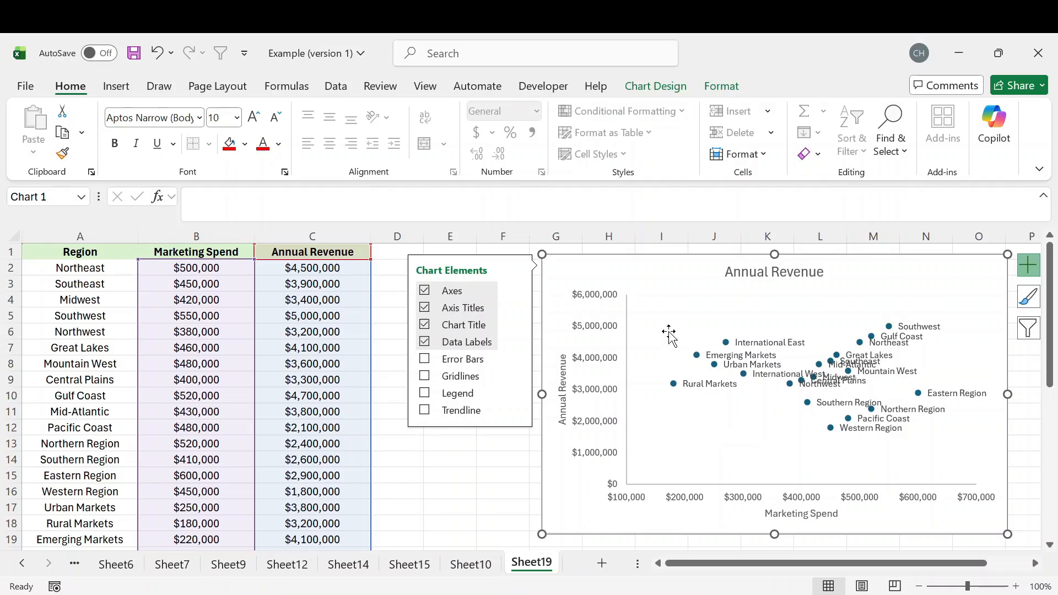
Give the chart's plot area a solid black border 1.25 pt wide.
{"action": "double_click", "coordinate": [668, 333]}
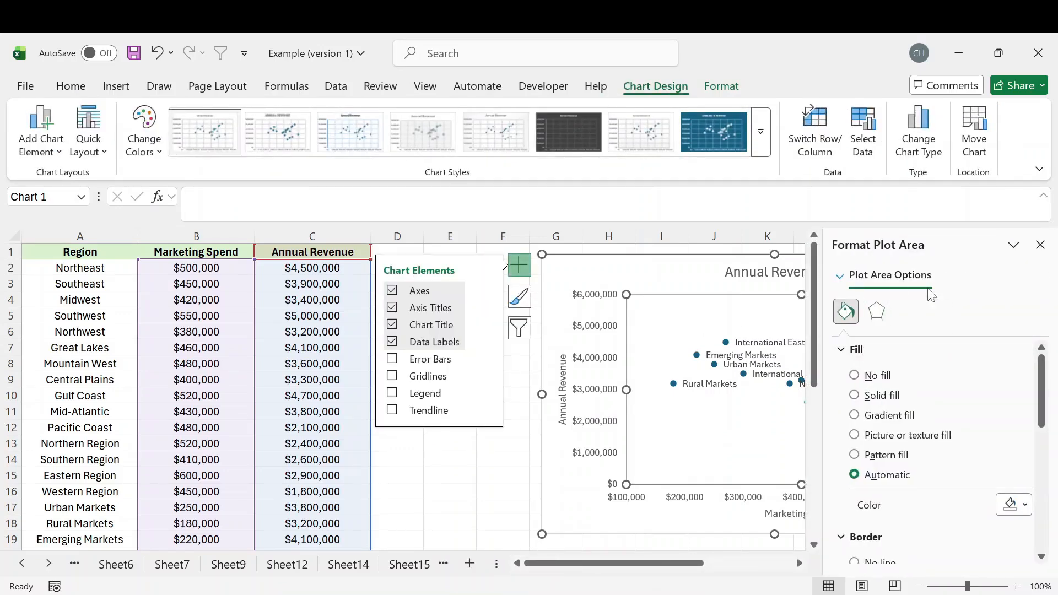
{"action": "scroll", "coordinate": [899, 471], "scroll_direction": "down", "scroll_amount": 3}
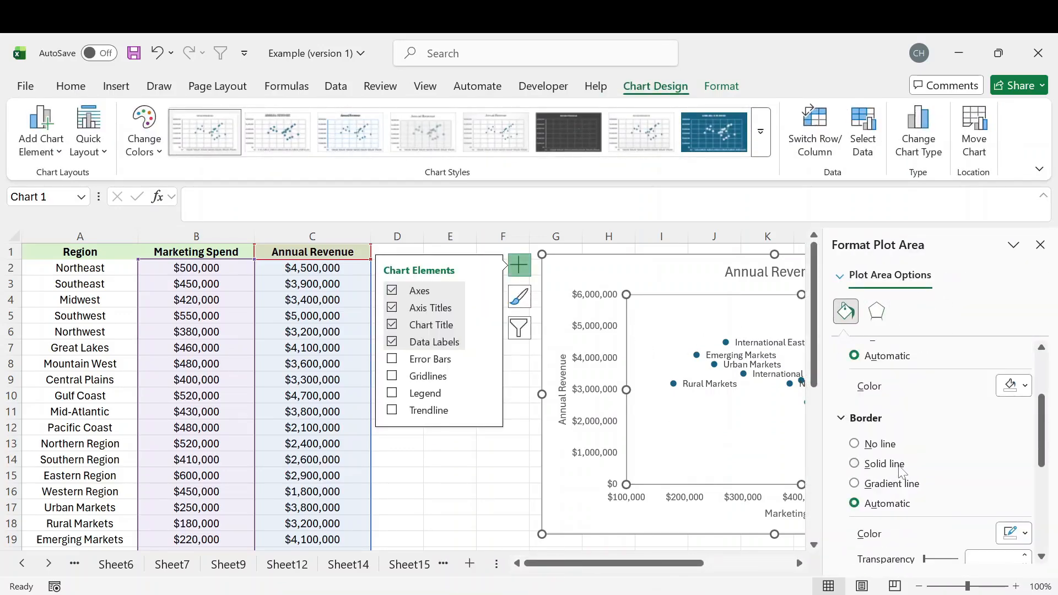
{"action": "left_click", "coordinate": [855, 464]}
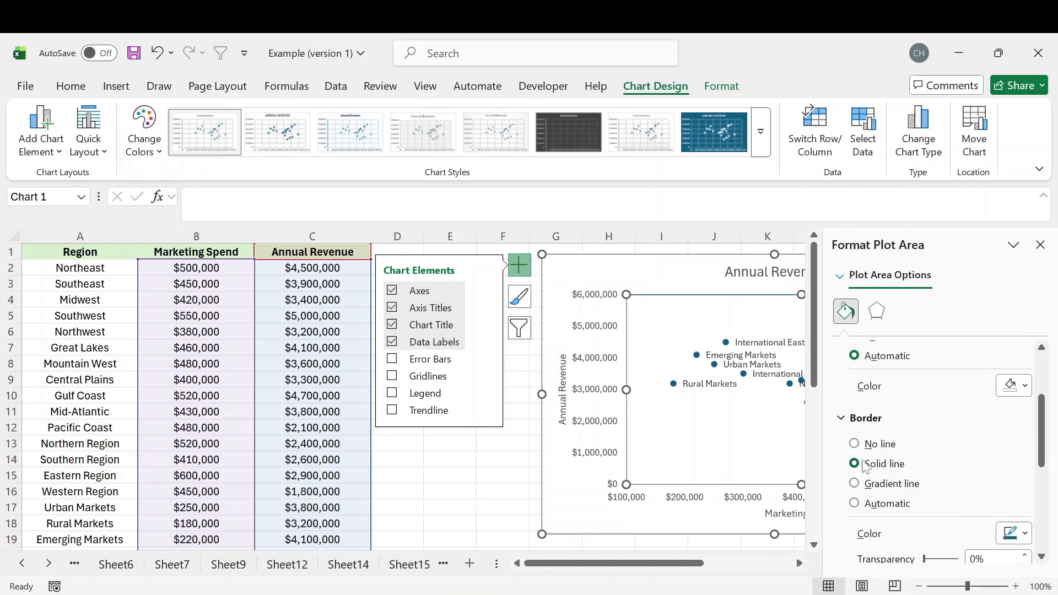
{"action": "scroll", "coordinate": [981, 457], "scroll_direction": "down", "scroll_amount": 2}
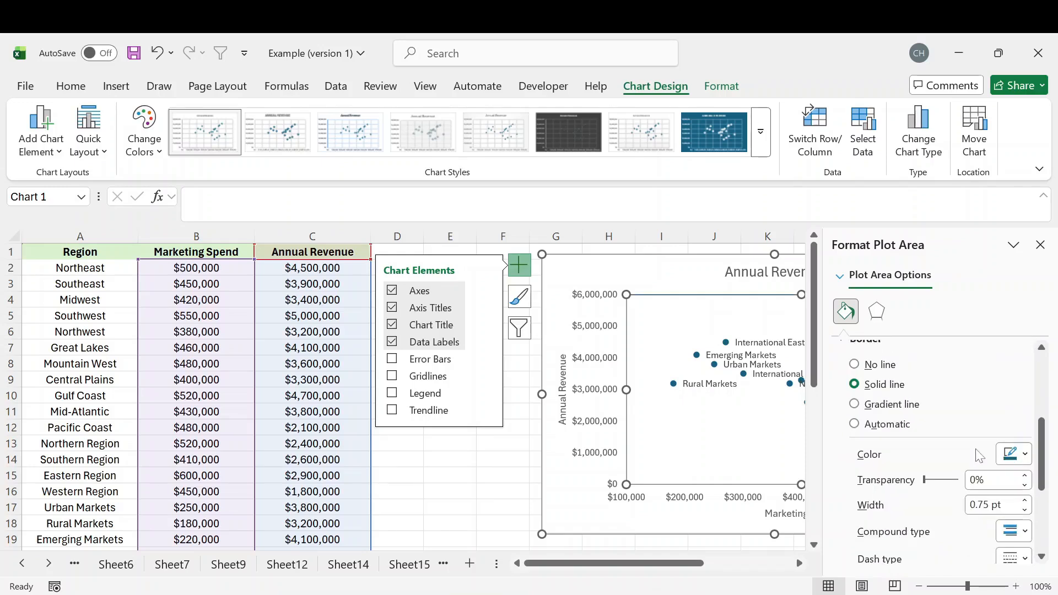
{"action": "left_click", "coordinate": [1023, 501]}
{"action": "left_click", "coordinate": [1025, 510]}
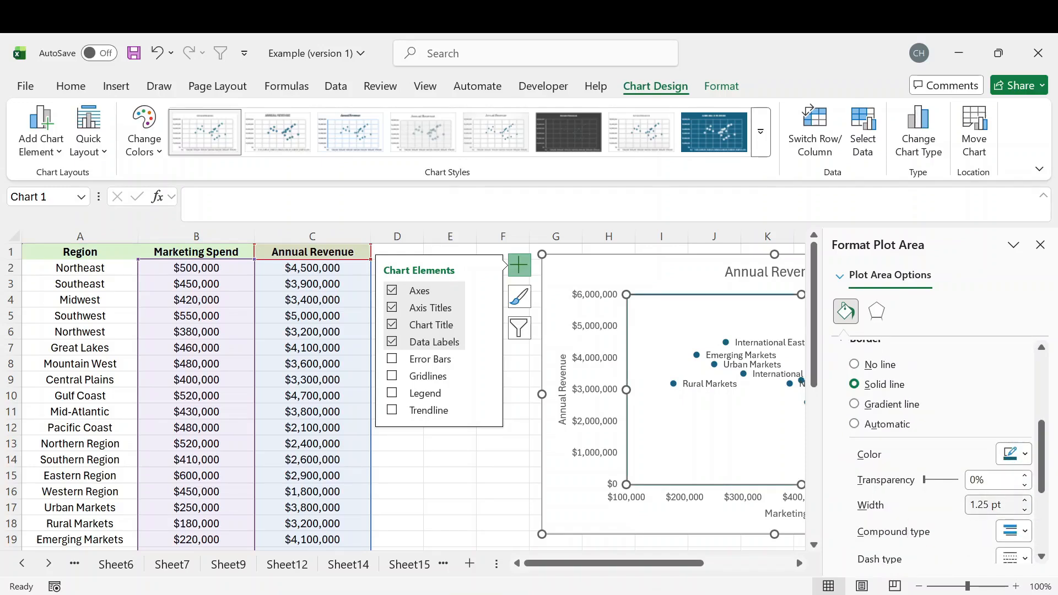
{"action": "scroll", "coordinate": [992, 468], "scroll_direction": "down", "scroll_amount": 1}
{"action": "left_click", "coordinate": [1014, 415]}
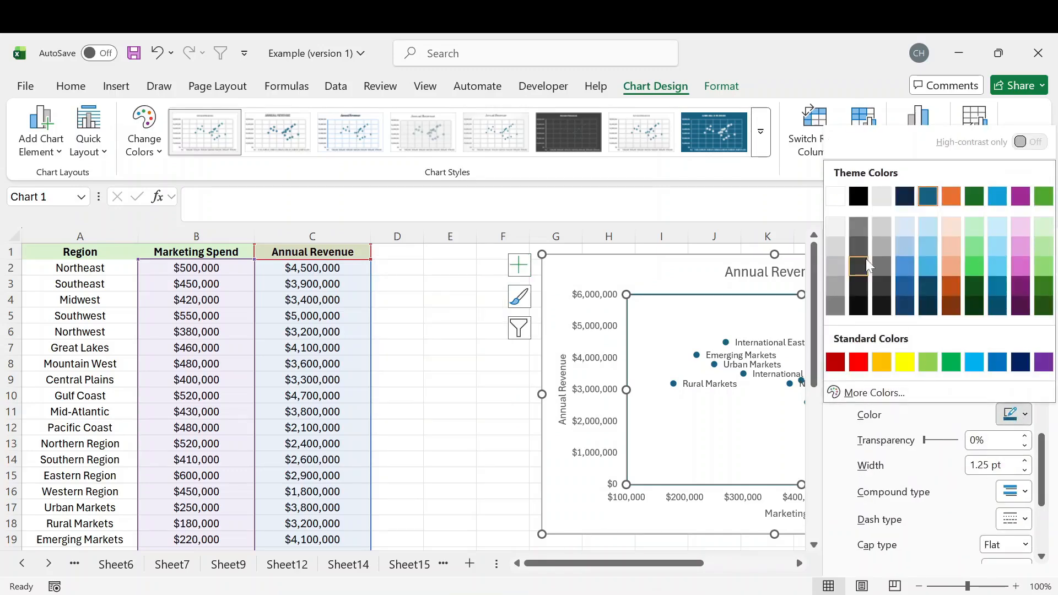
{"action": "left_click", "coordinate": [859, 197]}
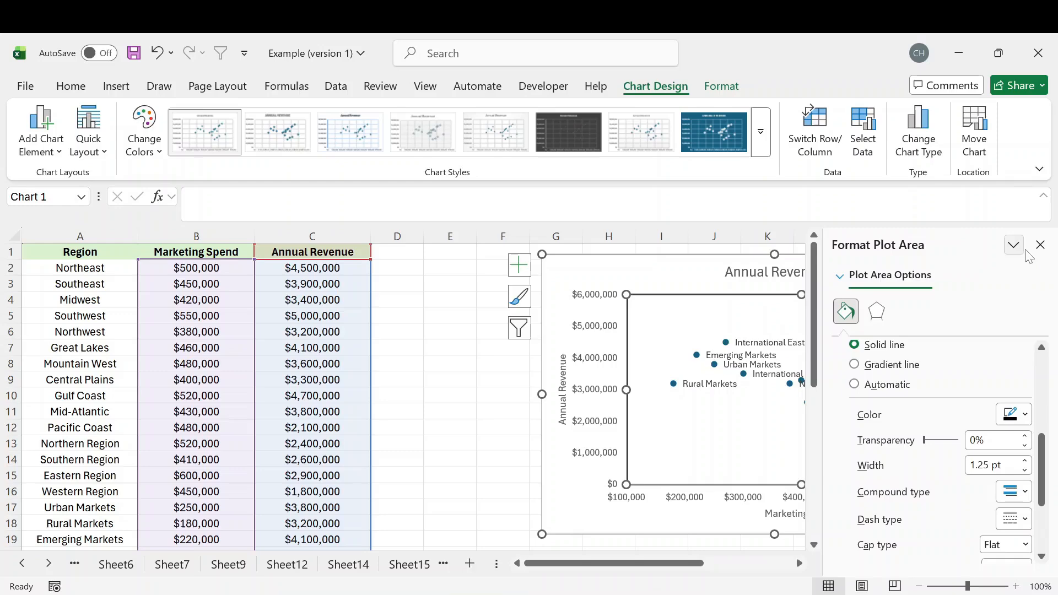
{"action": "left_click", "coordinate": [1041, 244]}
Enter the headings Vertical Line in E2 and Horizontal Line in E5.
{"action": "left_click", "coordinate": [448, 348]}
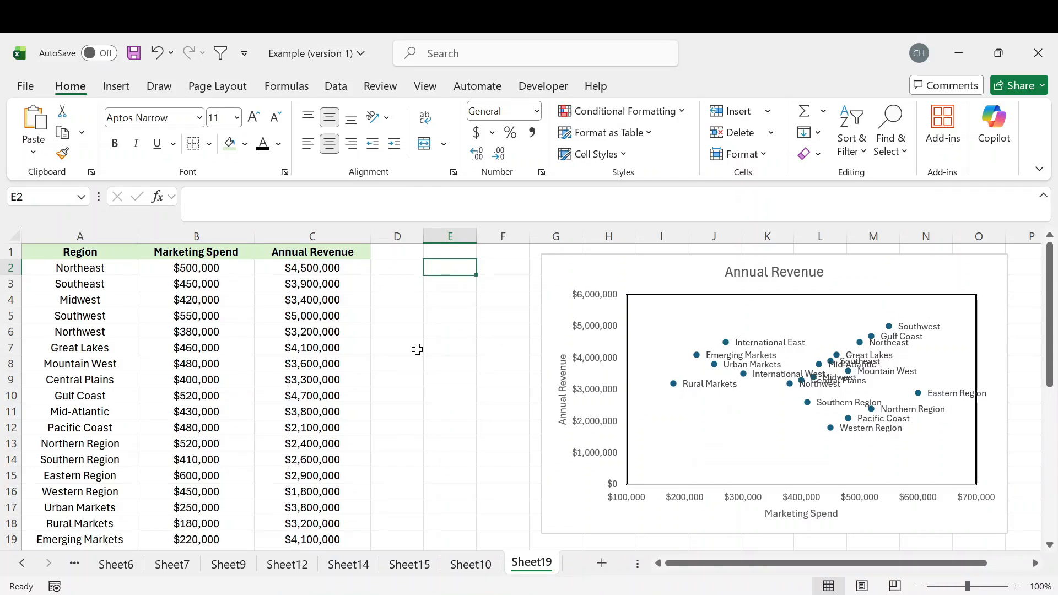
{"action": "type", "text": "Vertical"}
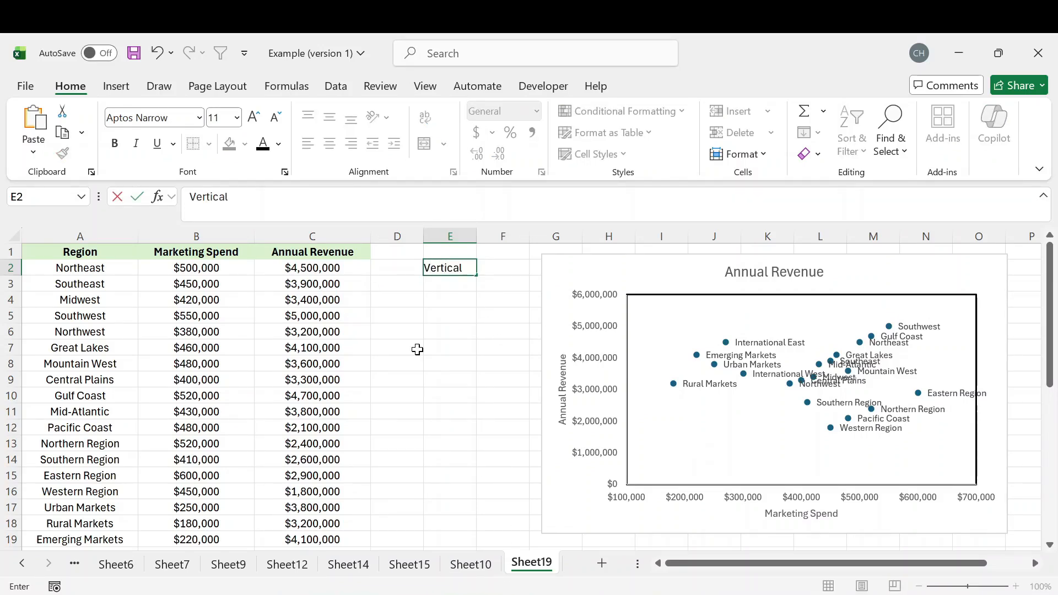
{"action": "type", "text": " Line"}
{"action": "key", "text": "Return"}
{"action": "key", "text": "Return"}
{"action": "key", "text": "Return"}
{"action": "type", "text": "H"}
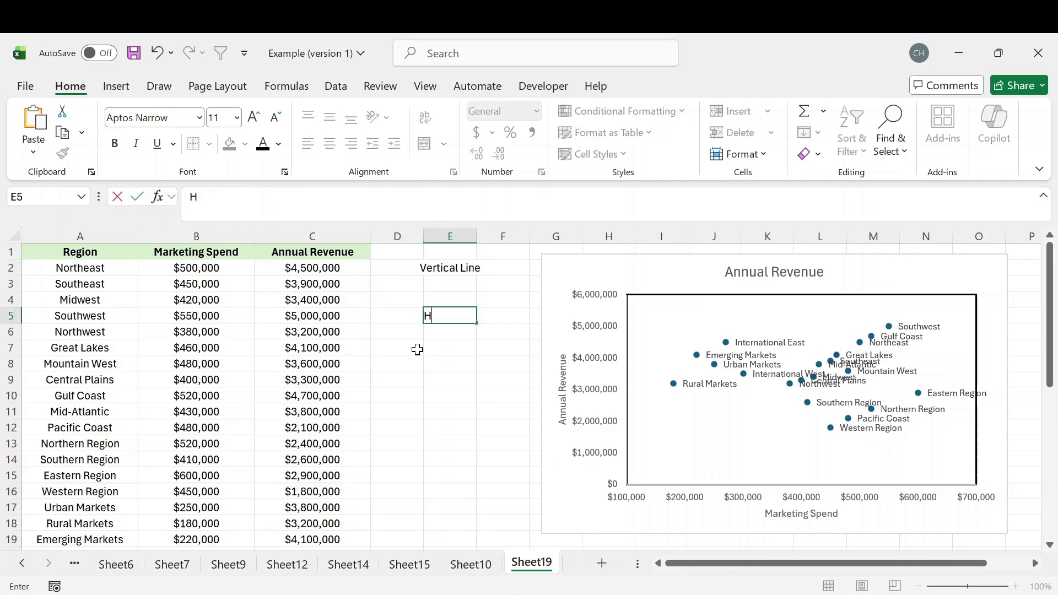
{"action": "type", "text": "orizontal Line"}
{"action": "key", "text": "Return"}
Label the coordinate rows X and Y in column D beneath the Vertical Line and Horizontal Line headings.
{"action": "left_click", "coordinate": [393, 283]}
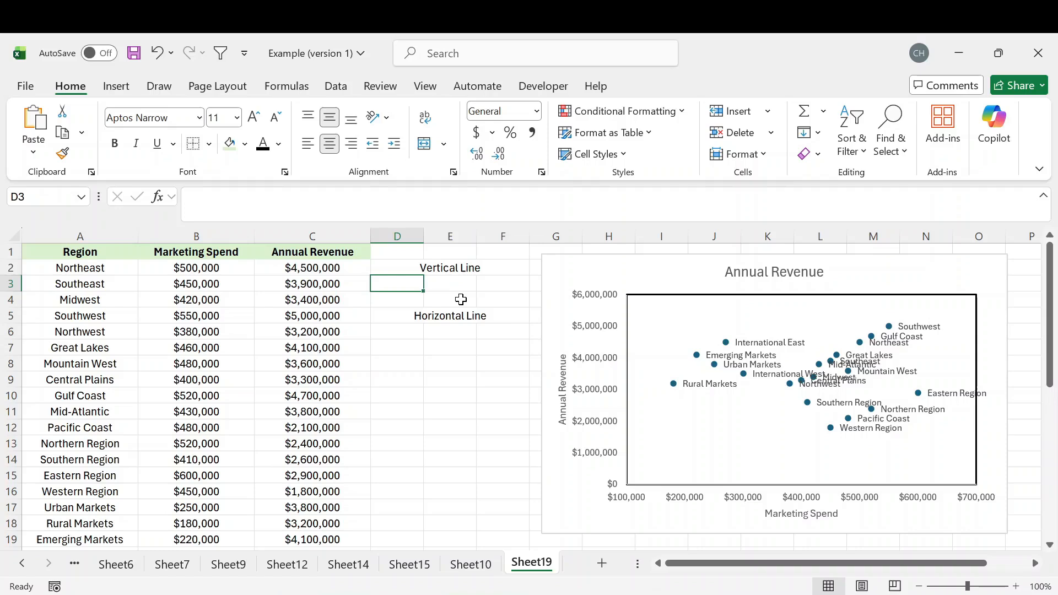
{"action": "type", "text": "X"}
{"action": "key", "text": "Return"}
{"action": "type", "text": "y"}
{"action": "key", "text": "Return"}
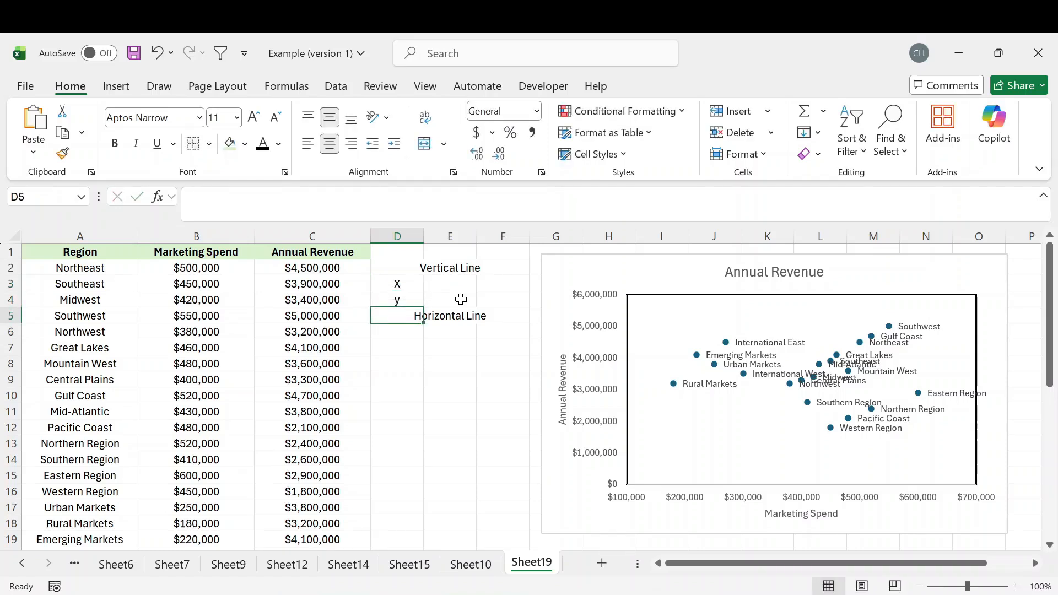
{"action": "key", "text": "Return"}
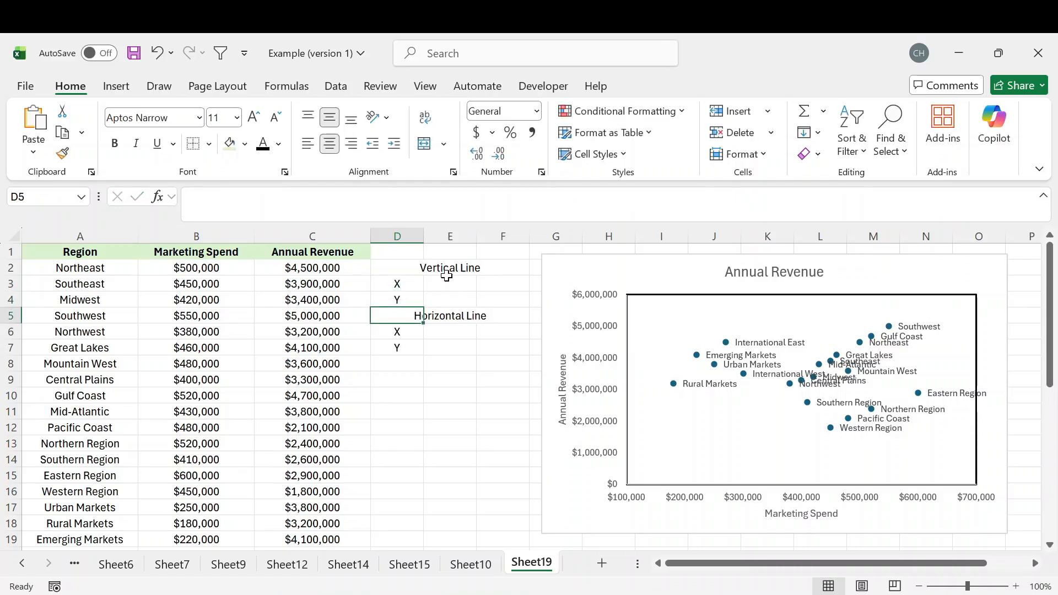
Move the Vertical Line heading to D2 and the Horizontal Line heading to D5.
{"action": "left_click", "coordinate": [449, 267]}
{"action": "left_click_drag", "start_coordinate": [448, 259], "coordinate": [395, 269]}
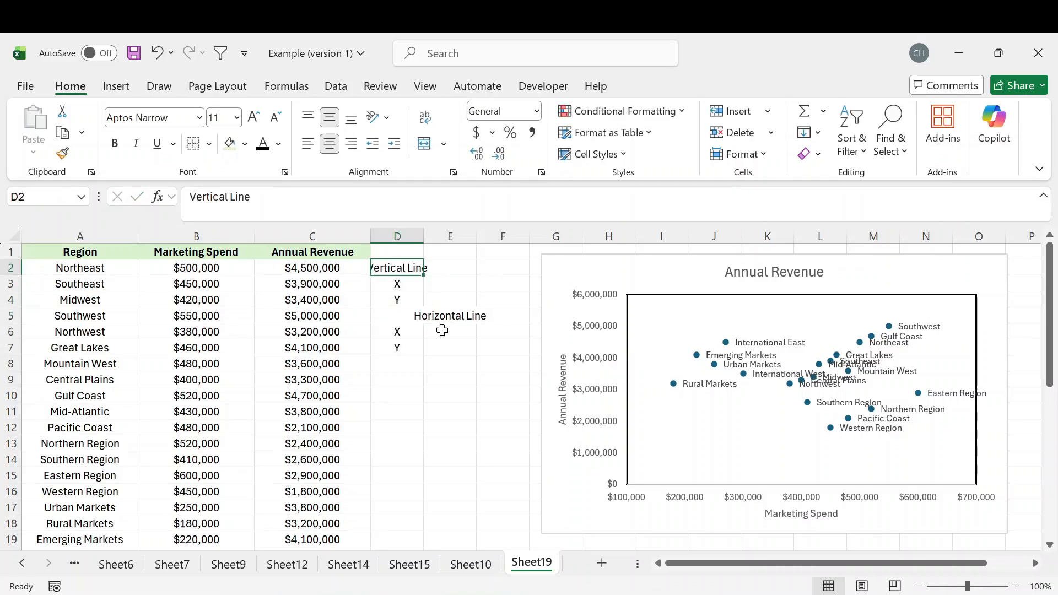
{"action": "left_click", "coordinate": [443, 331]}
{"action": "left_click", "coordinate": [442, 316]}
{"action": "left_click_drag", "start_coordinate": [444, 311], "coordinate": [401, 317]}
{"action": "left_click", "coordinate": [472, 331]}
{"action": "left_click", "coordinate": [454, 316]}
Merge and center the Horizontal Line heading across D5:F5 and the Vertical Line heading across D2:F2.
{"action": "left_click_drag", "start_coordinate": [438, 314], "coordinate": [502, 316]}
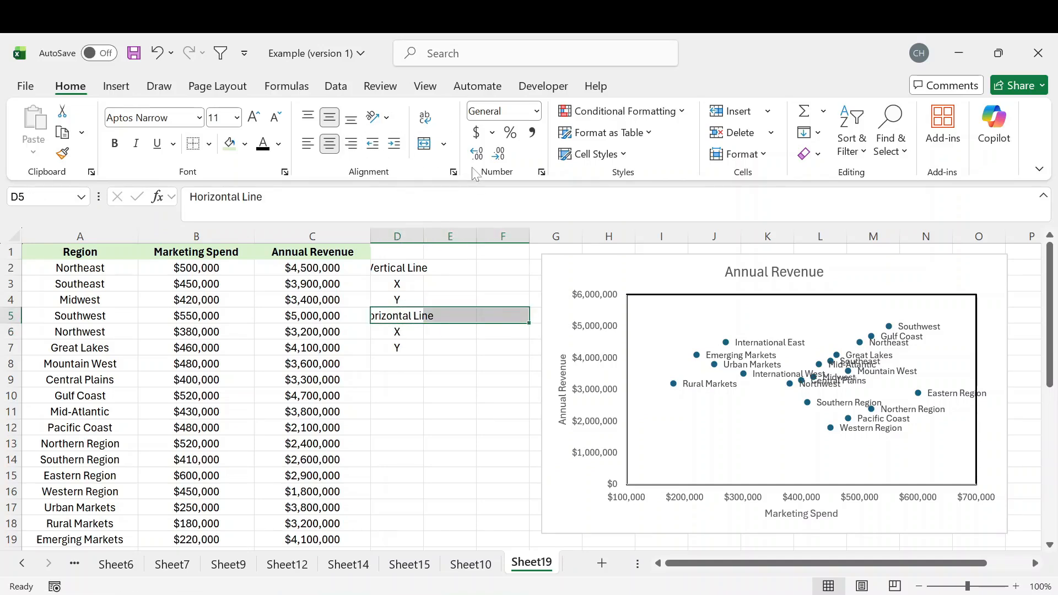
{"action": "left_click", "coordinate": [424, 144]}
{"action": "left_click_drag", "start_coordinate": [404, 268], "coordinate": [511, 265]}
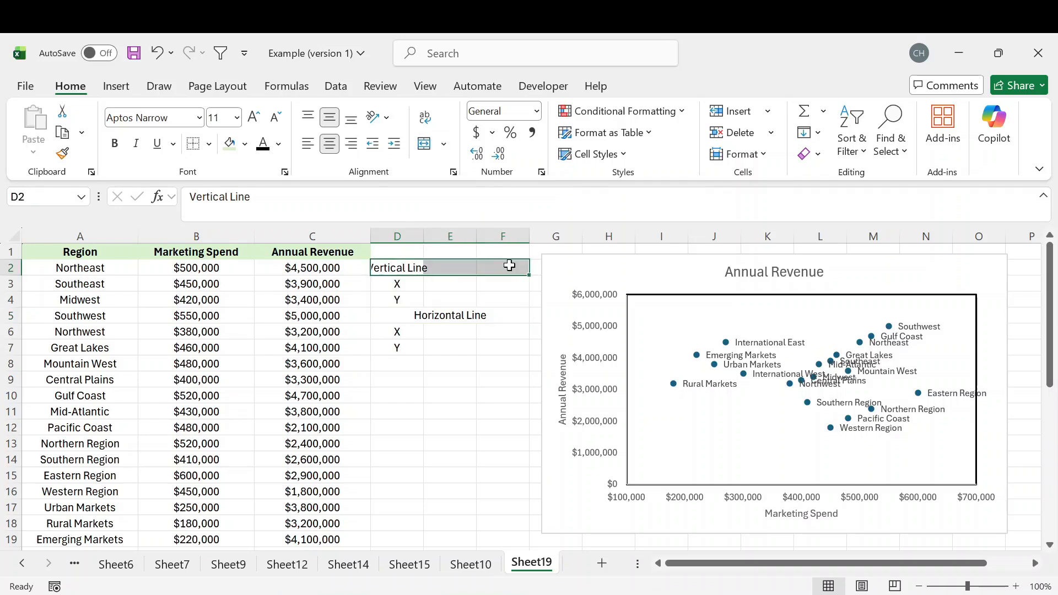
{"action": "left_click", "coordinate": [424, 144]}
{"action": "left_click", "coordinate": [485, 411]}
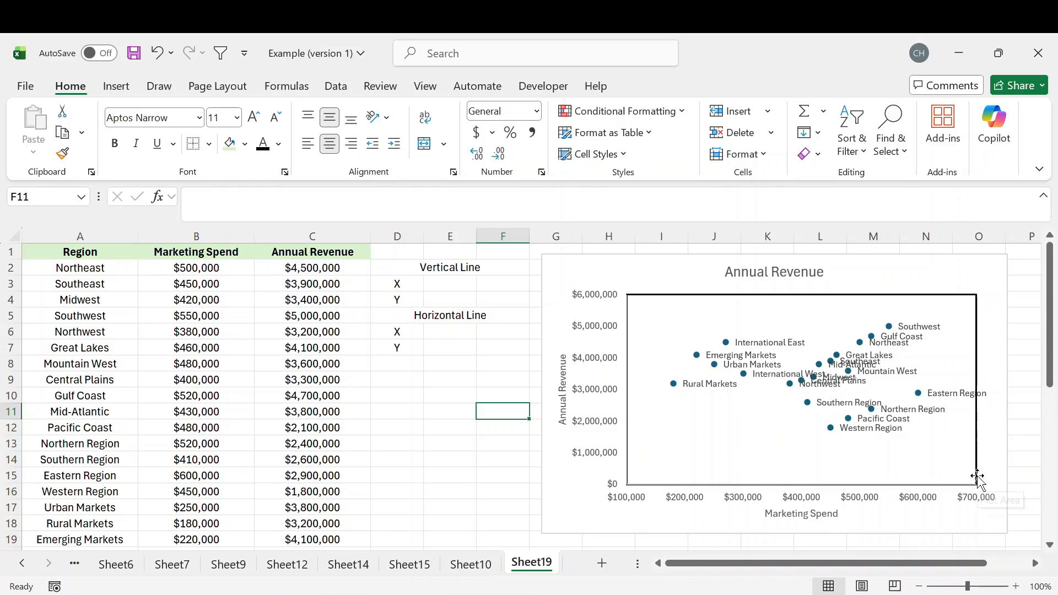
Enter 400000 in E3 and F3 as the vertical line's X values, and 0 in E4 as its first Y value.
{"action": "left_click", "coordinate": [443, 289]}
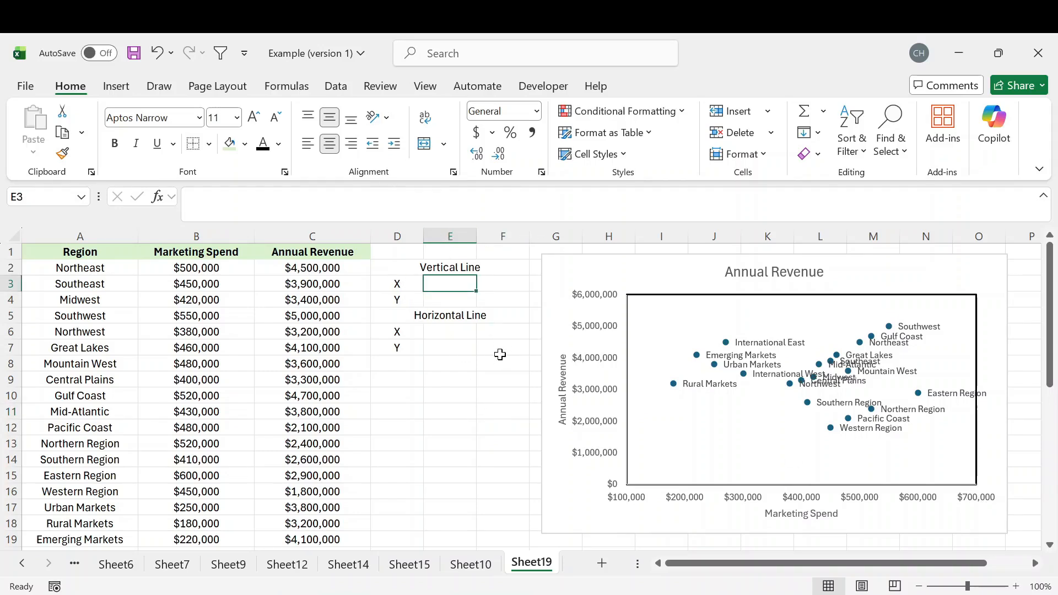
{"action": "type", "text": "$0"}
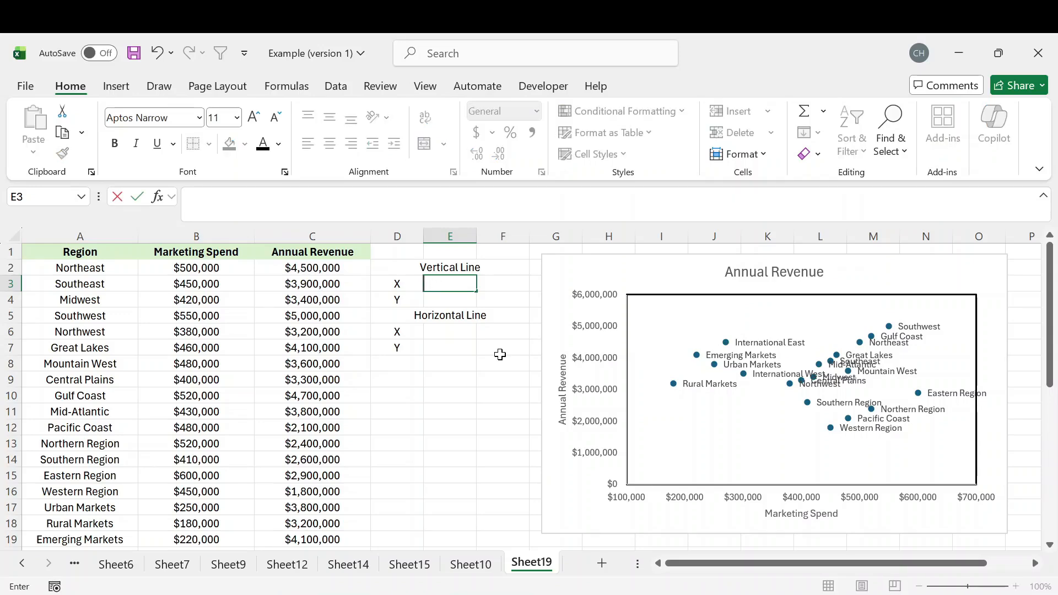
{"action": "type", "text": "00000"}
Set the vertical axis maximum bound to 5500000.
{"action": "left_click", "coordinate": [833, 466]}
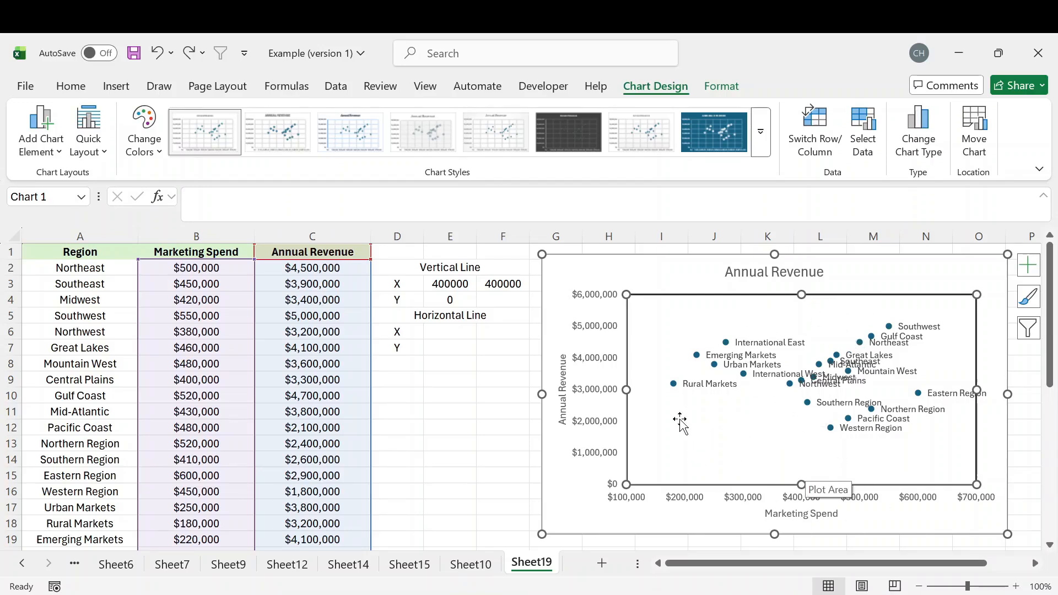
{"action": "left_click", "coordinate": [601, 365]}
{"action": "double_click", "coordinate": [600, 365]}
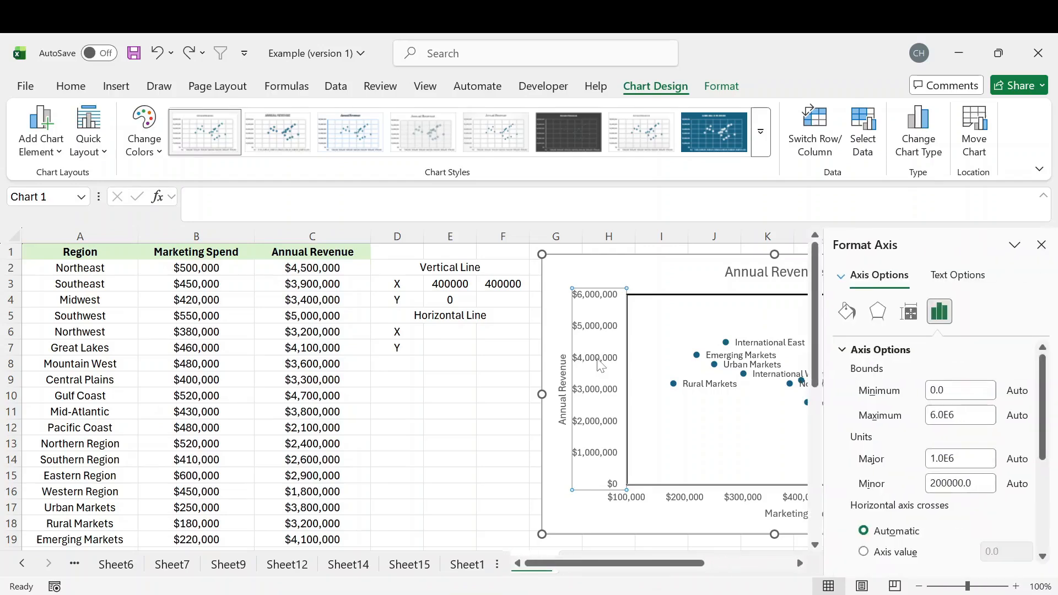
{"action": "left_click_drag", "start_coordinate": [964, 415], "coordinate": [869, 417]}
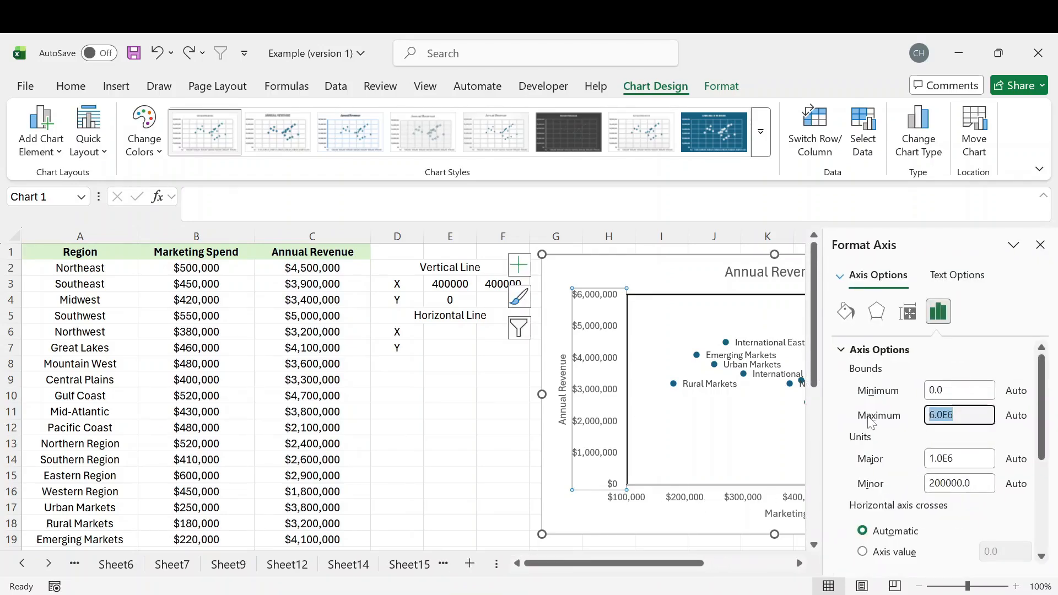
{"action": "type", "text": "5"}
Set the vertical axis minimum bound to 1500000 and close the axis formatting options.
{"action": "left_click_drag", "start_coordinate": [953, 391], "coordinate": [907, 388]}
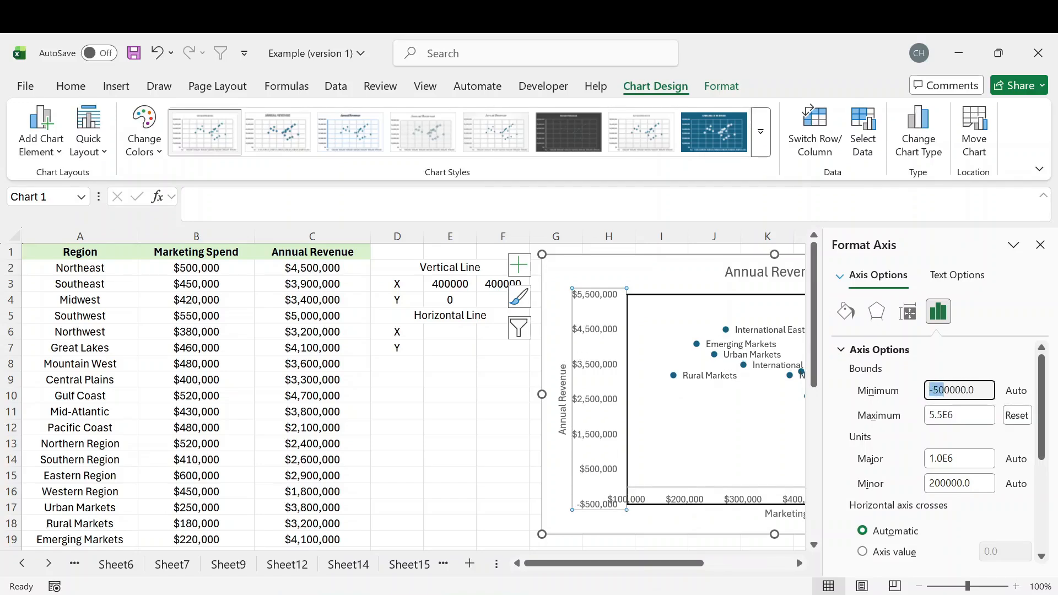
{"action": "left_click_drag", "start_coordinate": [975, 391], "coordinate": [900, 386]}
{"action": "key", "text": "BackSpace"}
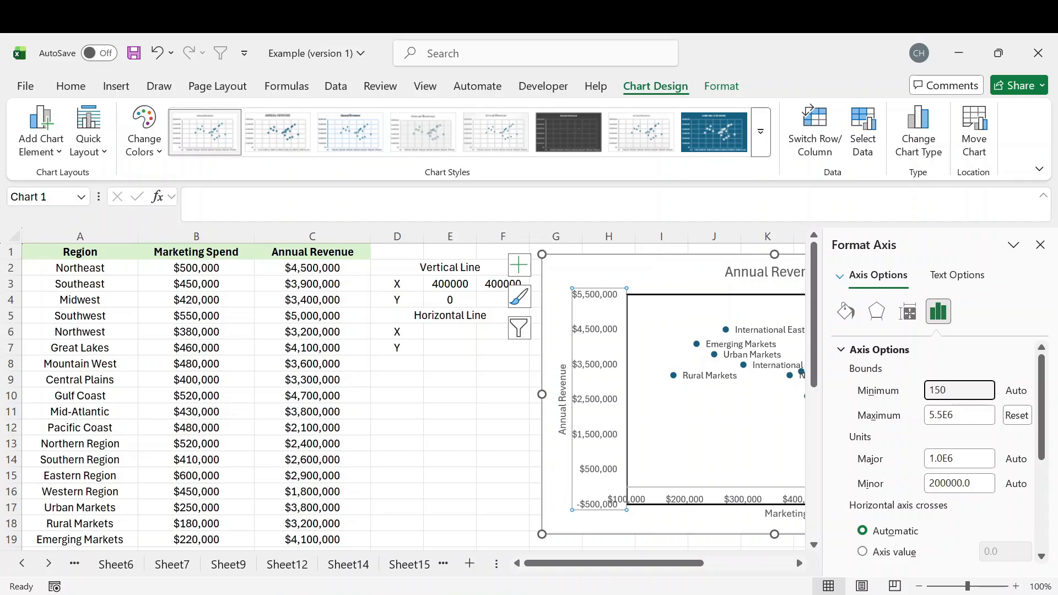
{"action": "type", "text": "1500000"}
{"action": "key", "text": "Return"}
{"action": "left_click", "coordinate": [1039, 244]}
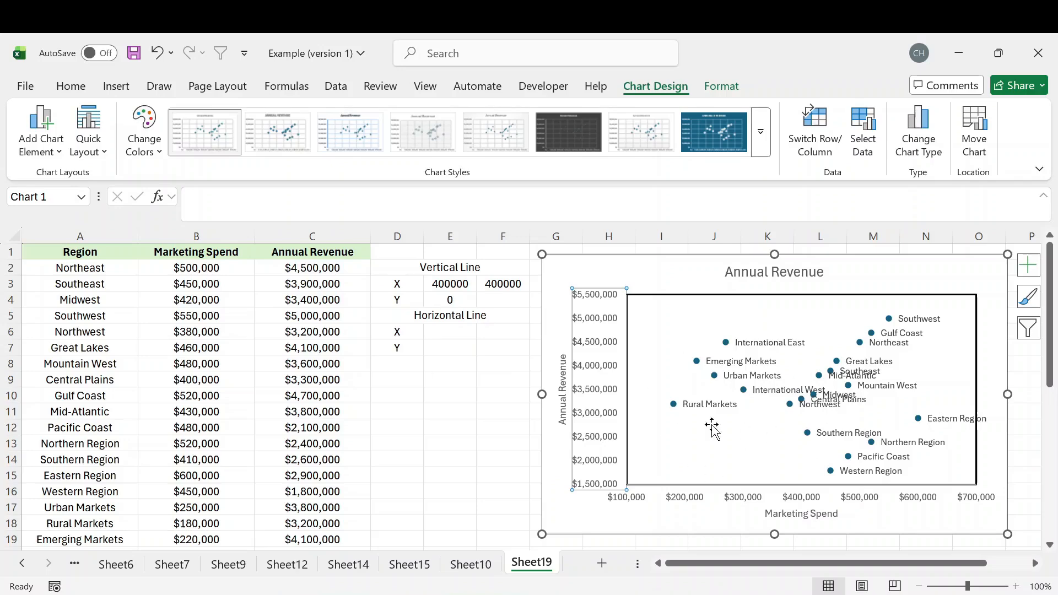
Change the vertical line's first Y value in E4 to 1500000.
{"action": "left_click", "coordinate": [474, 386]}
{"action": "left_click", "coordinate": [450, 299]}
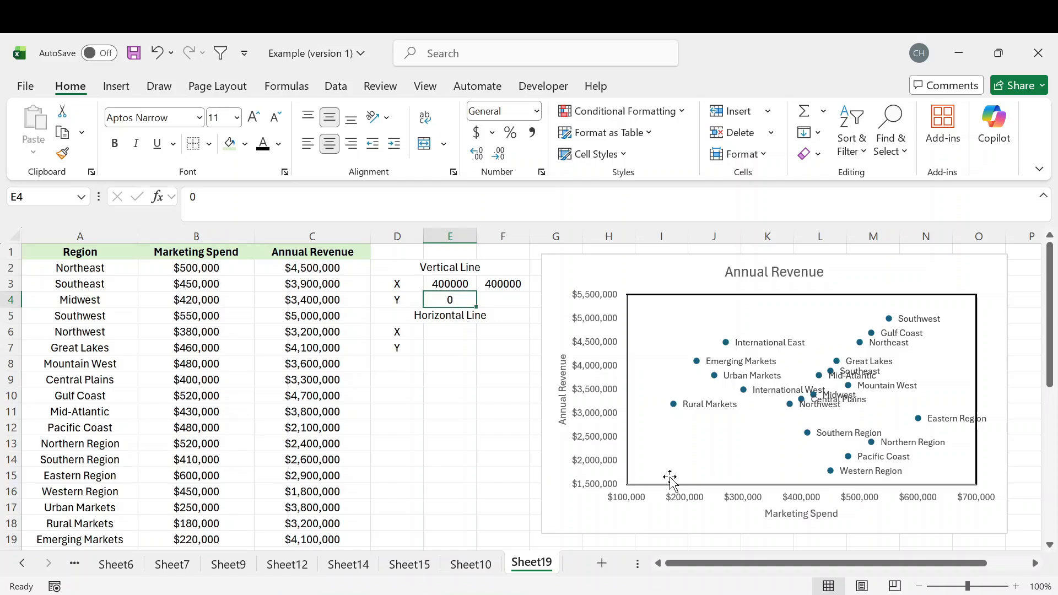
{"action": "type", "text": "150"}
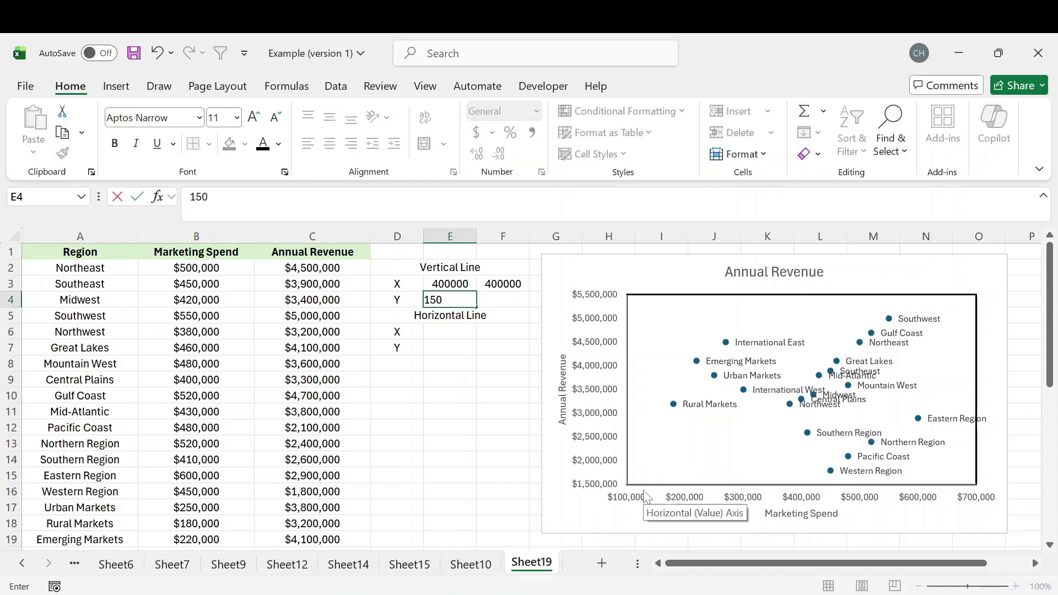
{"action": "type", "text": "0000"}
Enter 5500000 in F4 as the vertical line's second Y value.
{"action": "left_click", "coordinate": [510, 298]}
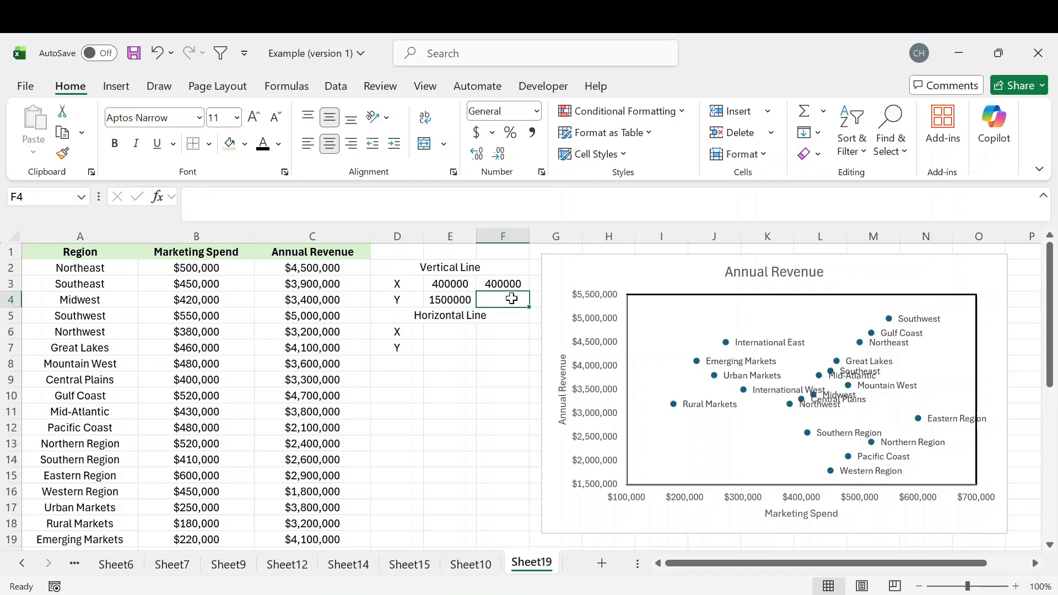
{"action": "left_click_drag", "start_coordinate": [440, 331], "coordinate": [490, 360]}
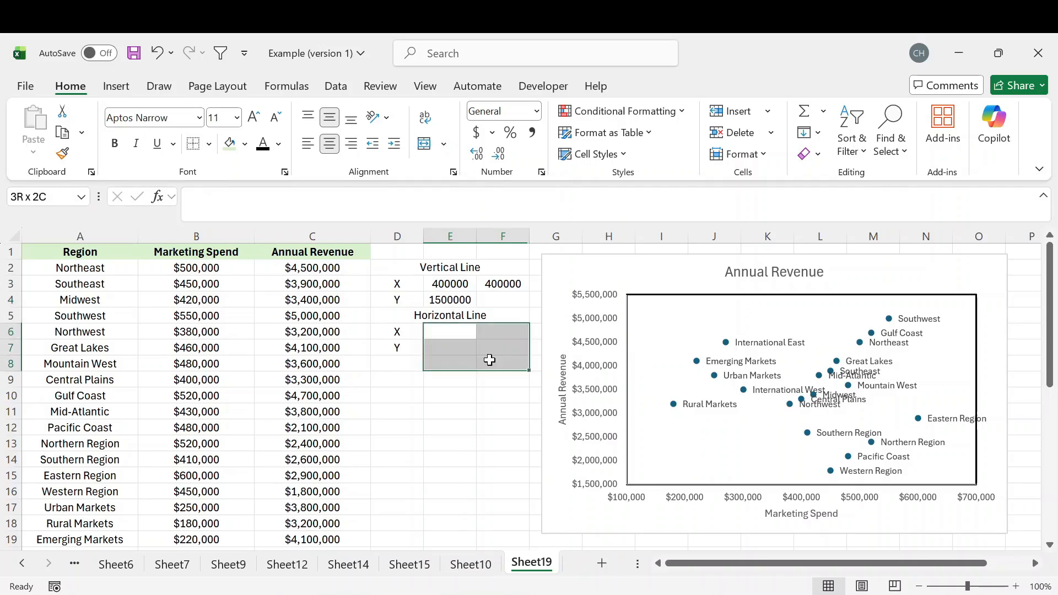
{"action": "left_click_drag", "start_coordinate": [401, 282], "coordinate": [451, 300]}
{"action": "left_click", "coordinate": [451, 285]}
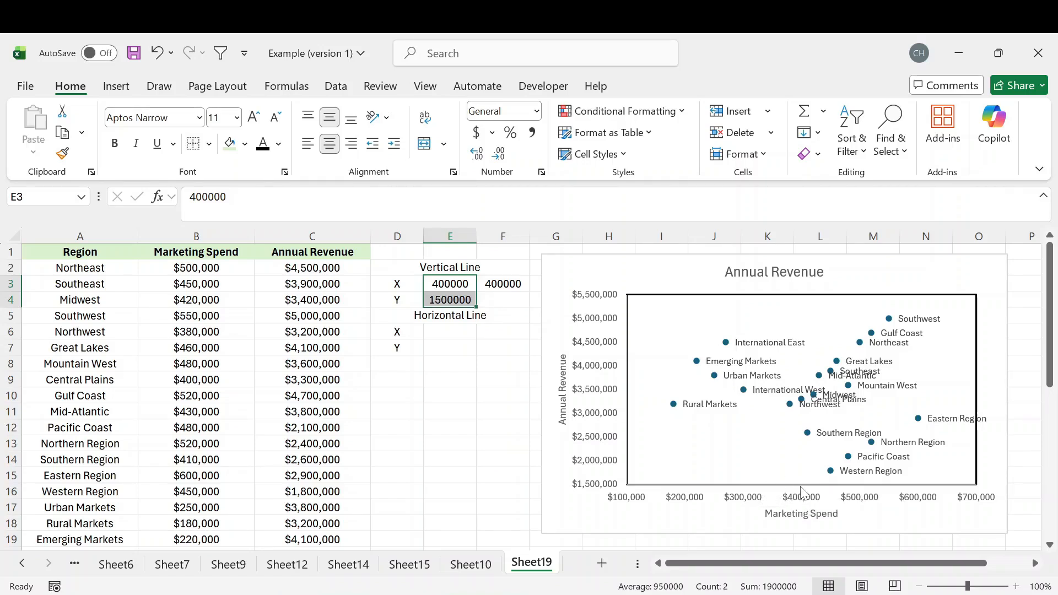
{"action": "left_click", "coordinate": [502, 284]}
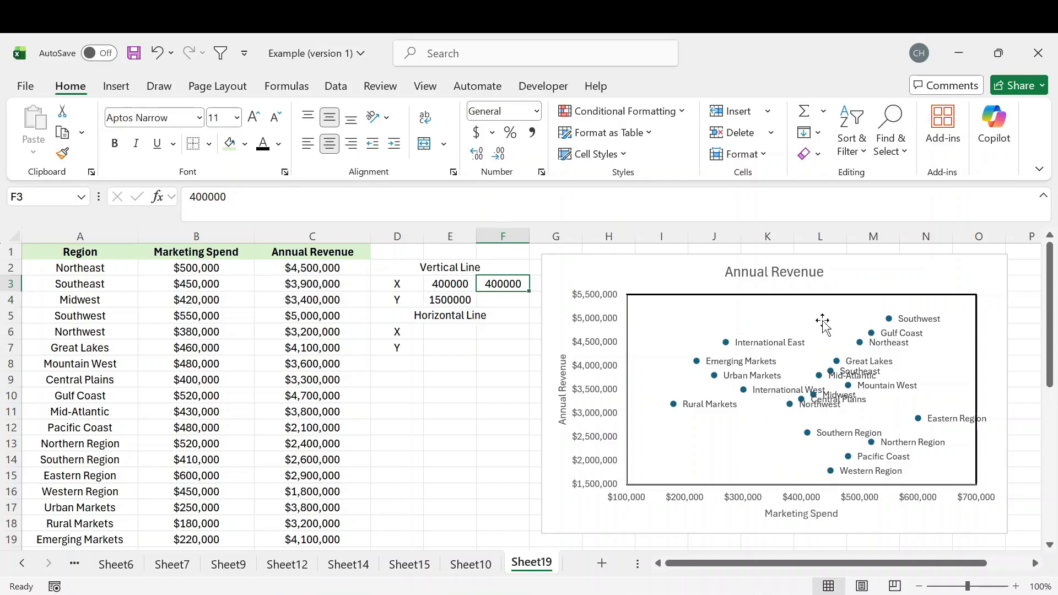
{"action": "left_click", "coordinate": [503, 298]}
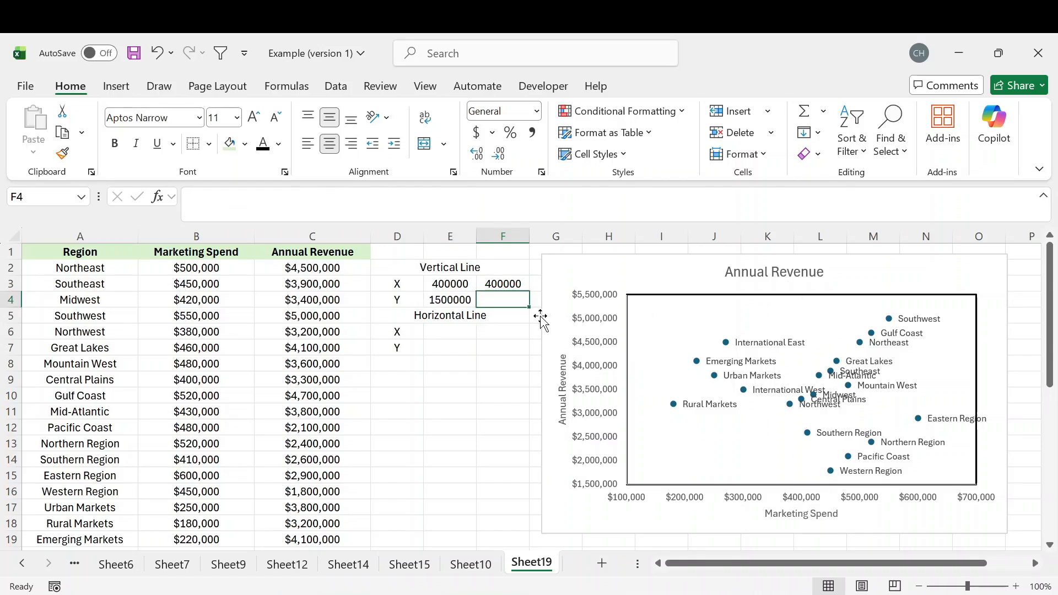
{"action": "type", "text": "55"}
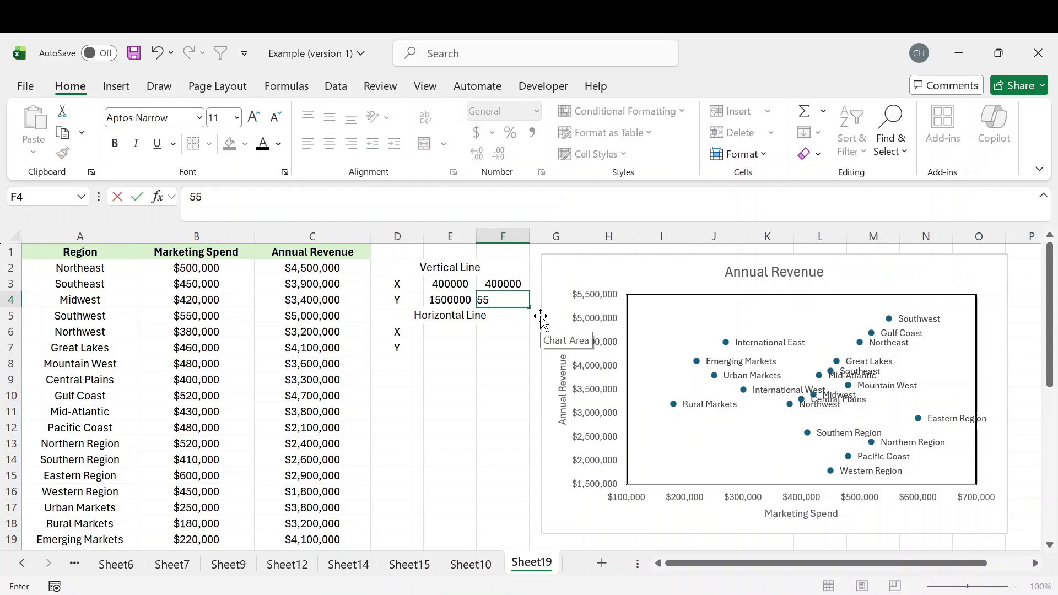
{"action": "type", "text": "00000"}
{"action": "key", "text": "Return"}
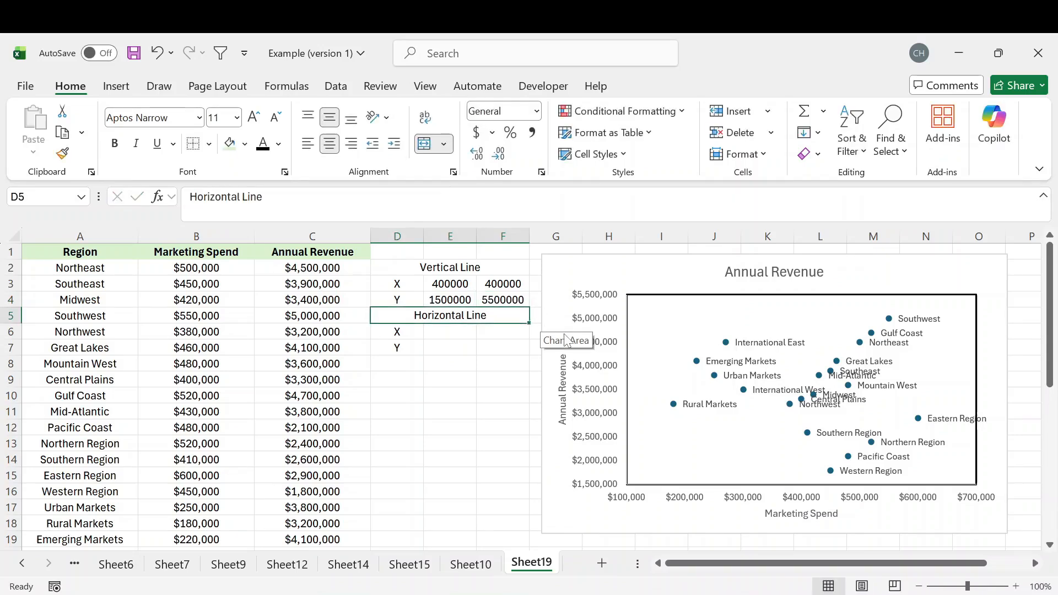
Enter the horizontal line's X values in the helper table: 100000 in E6 and 700000 in F6.
{"action": "left_click_drag", "start_coordinate": [451, 284], "coordinate": [497, 293]}
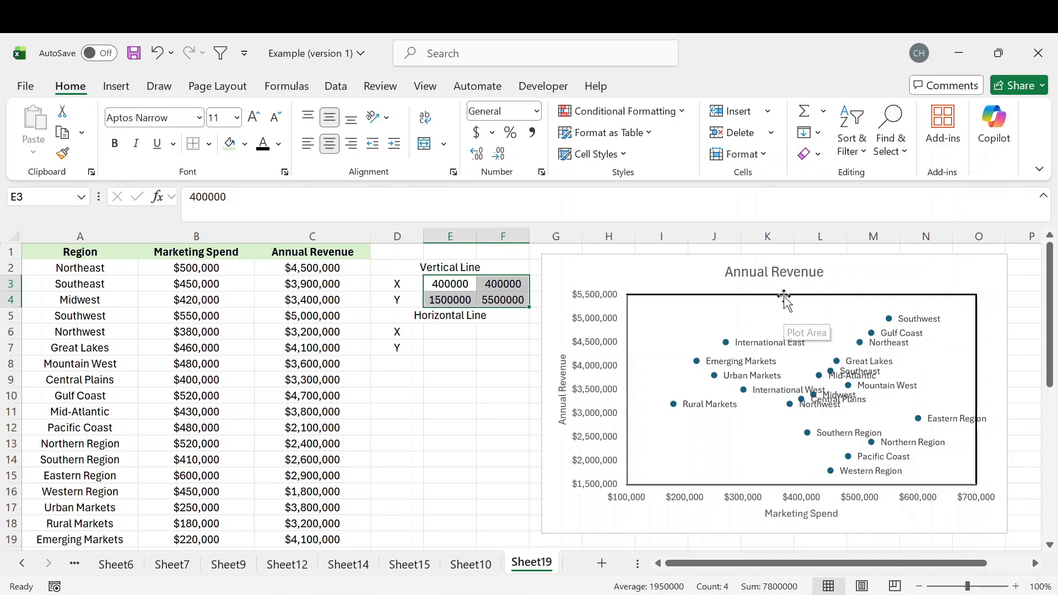
{"action": "left_click", "coordinate": [440, 336]}
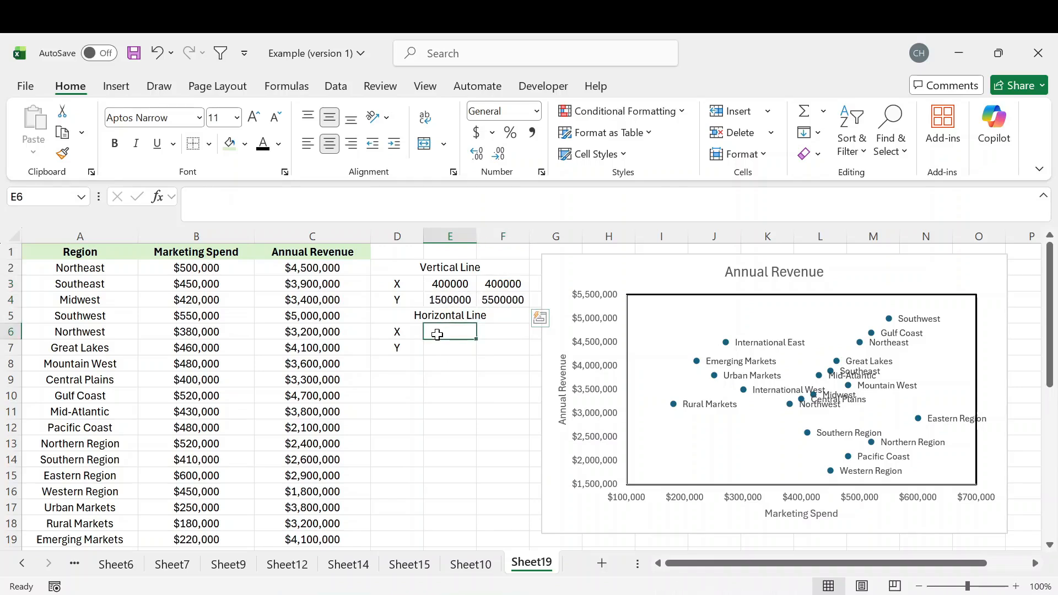
{"action": "left_click_drag", "start_coordinate": [411, 318], "coordinate": [472, 356]}
{"action": "left_click", "coordinate": [448, 331]}
{"action": "type", "text": "100000"}
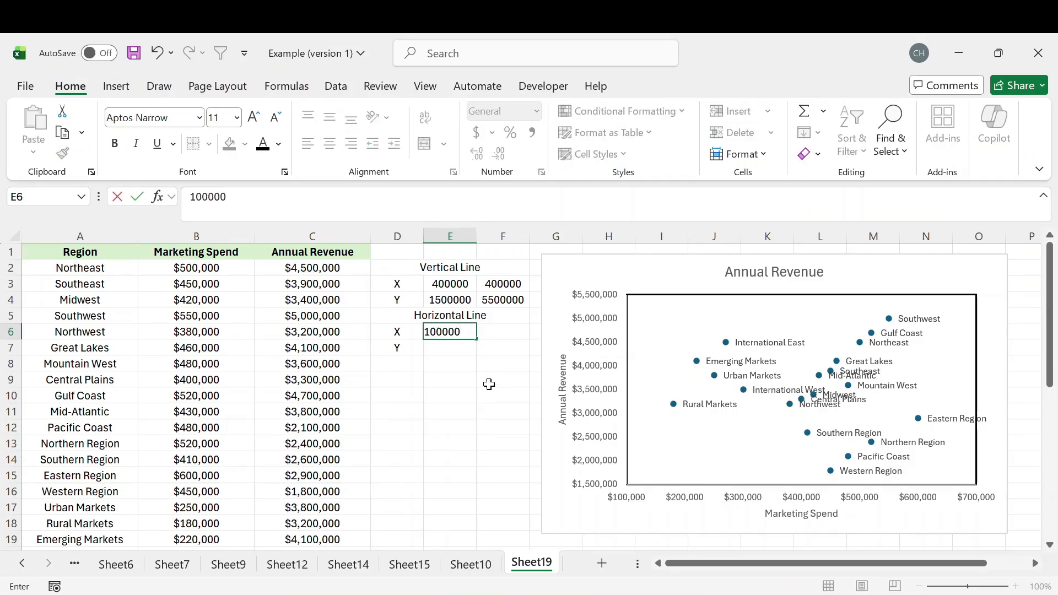
{"action": "key", "text": "Tab"}
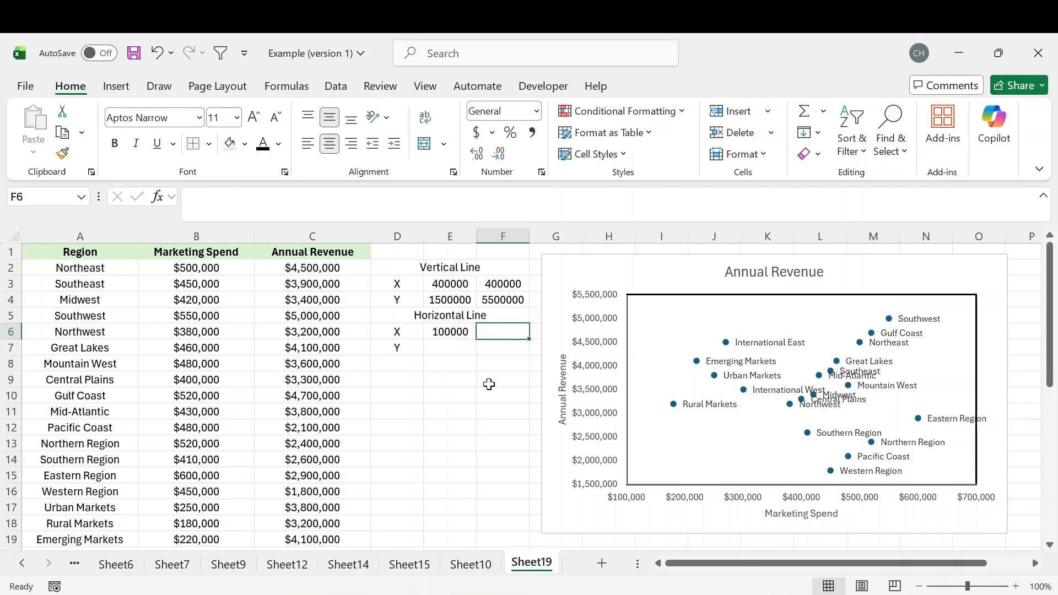
{"action": "type", "text": "7000"}
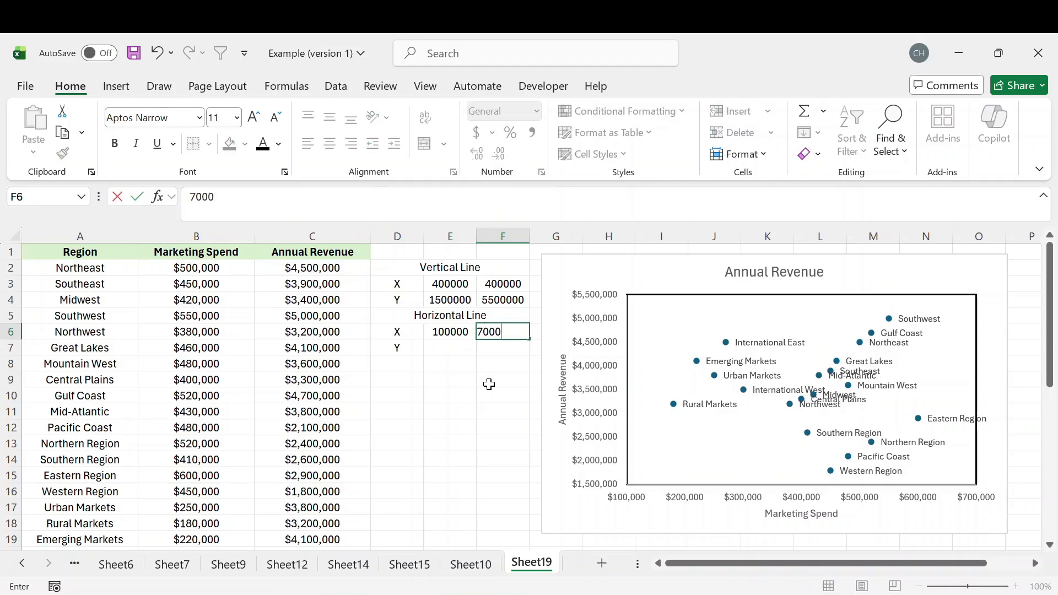
{"action": "type", "text": "00"}
{"action": "key", "text": "Return"}
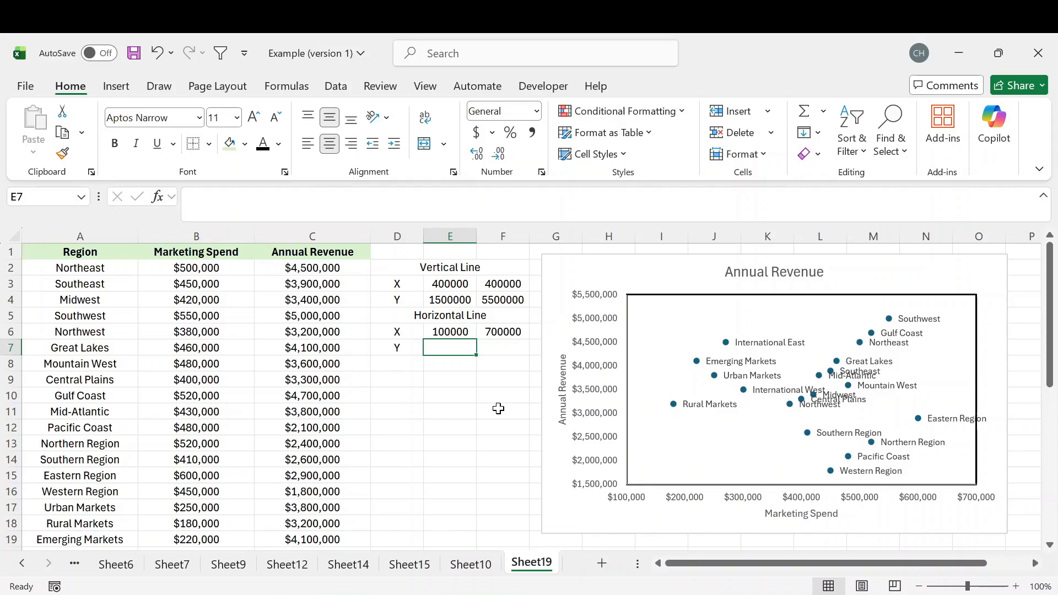
Enter 3500000 as the horizontal line's Y value in E7 and copy it to F7.
{"action": "type", "text": "350"}
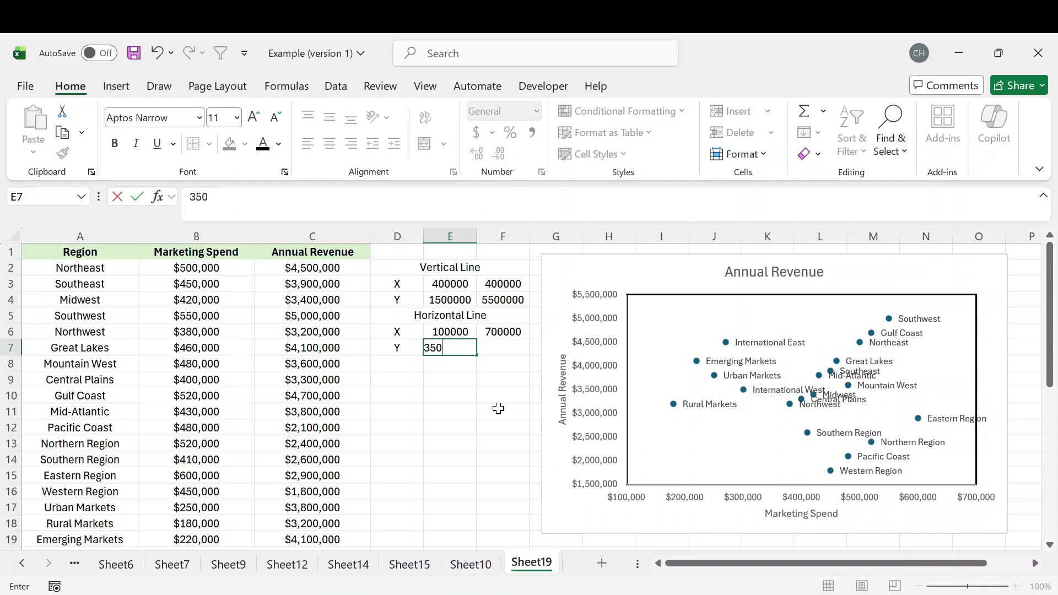
{"action": "type", "text": "0000"}
{"action": "left_click", "coordinate": [461, 384]}
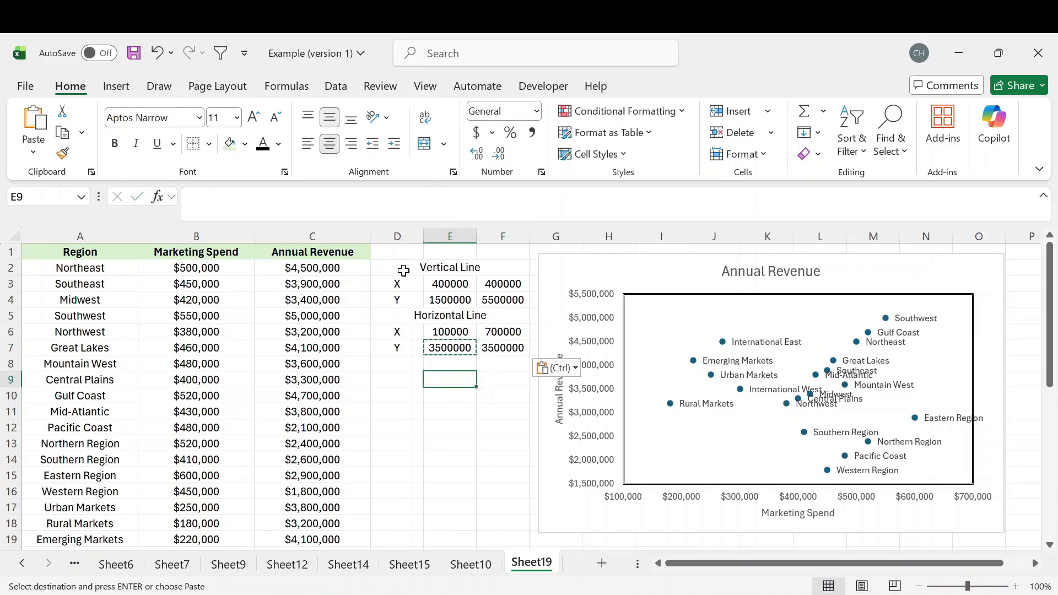
{"action": "left_click_drag", "start_coordinate": [408, 268], "coordinate": [488, 352]}
{"action": "left_click", "coordinate": [456, 402]}
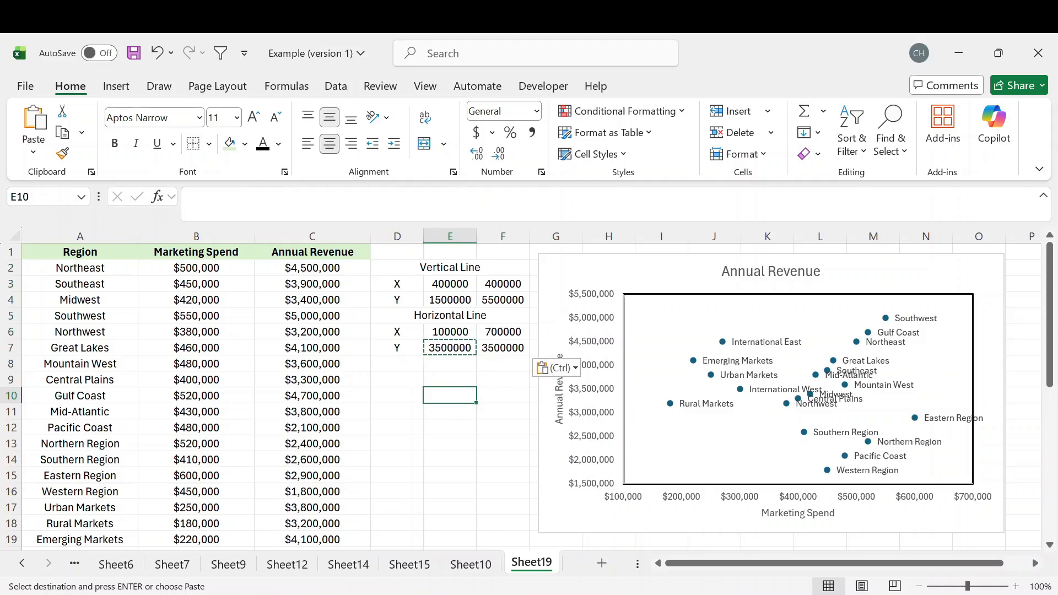
{"action": "key", "text": "Escape"}
{"action": "key", "text": "Down"}
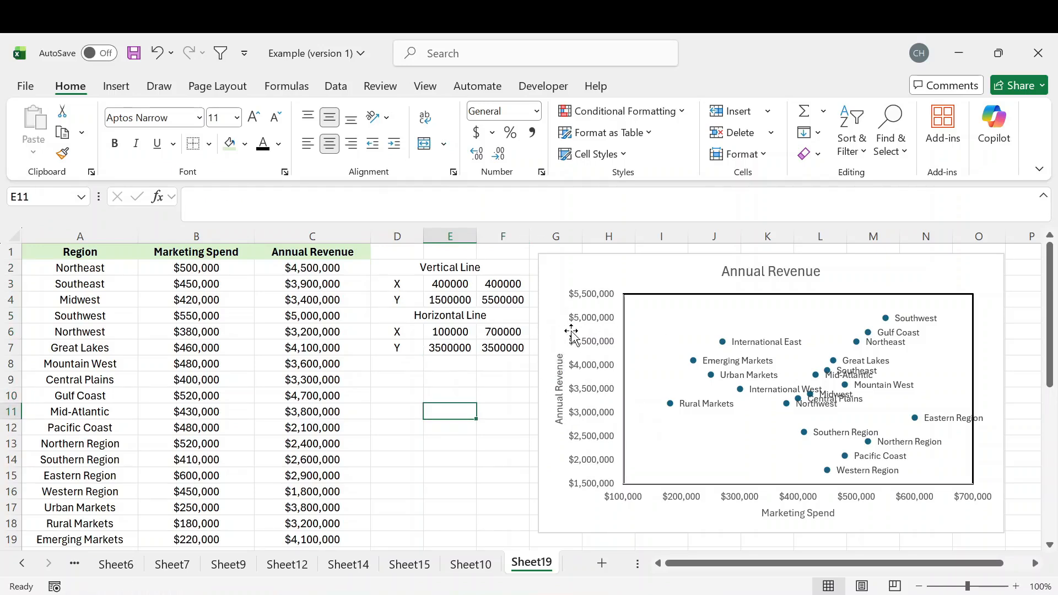
Add a vertical line series to the chart's data source with X values E3:F3 and Y values E4:F4.
{"action": "left_click", "coordinate": [625, 274]}
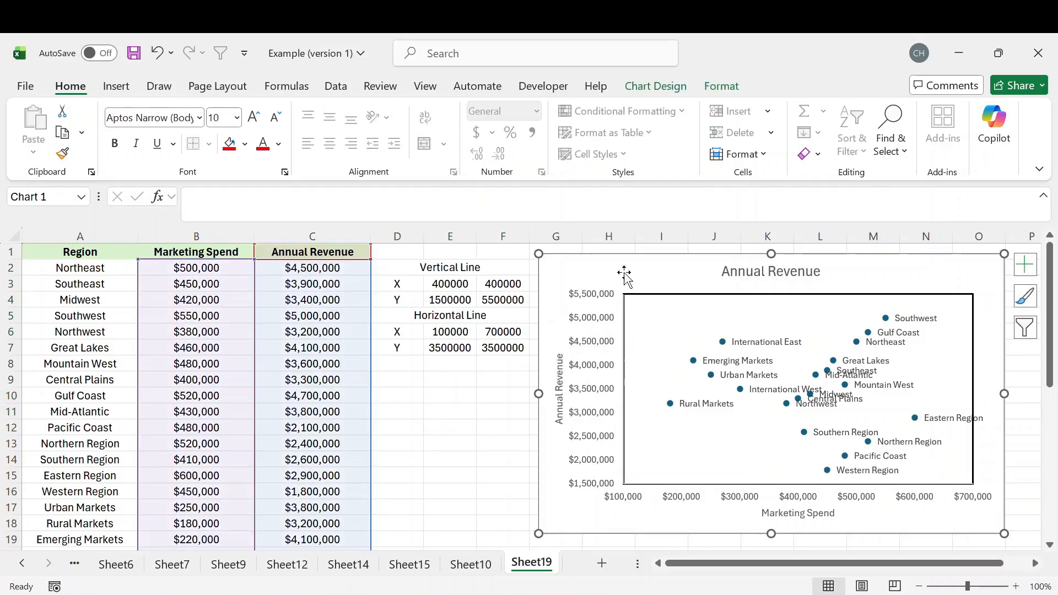
{"action": "left_click", "coordinate": [652, 85]}
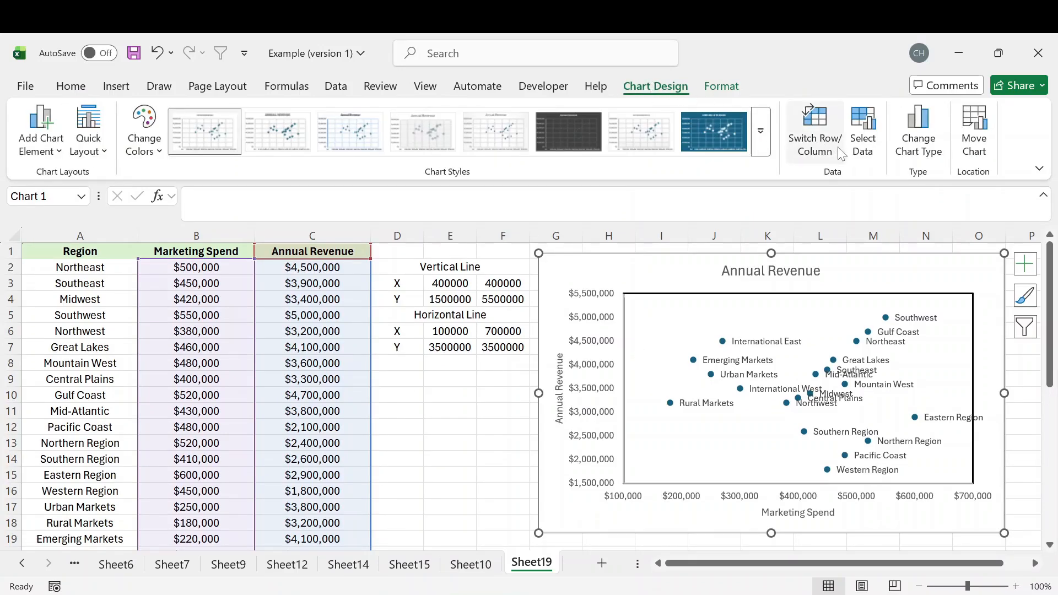
{"action": "left_click", "coordinate": [868, 146]}
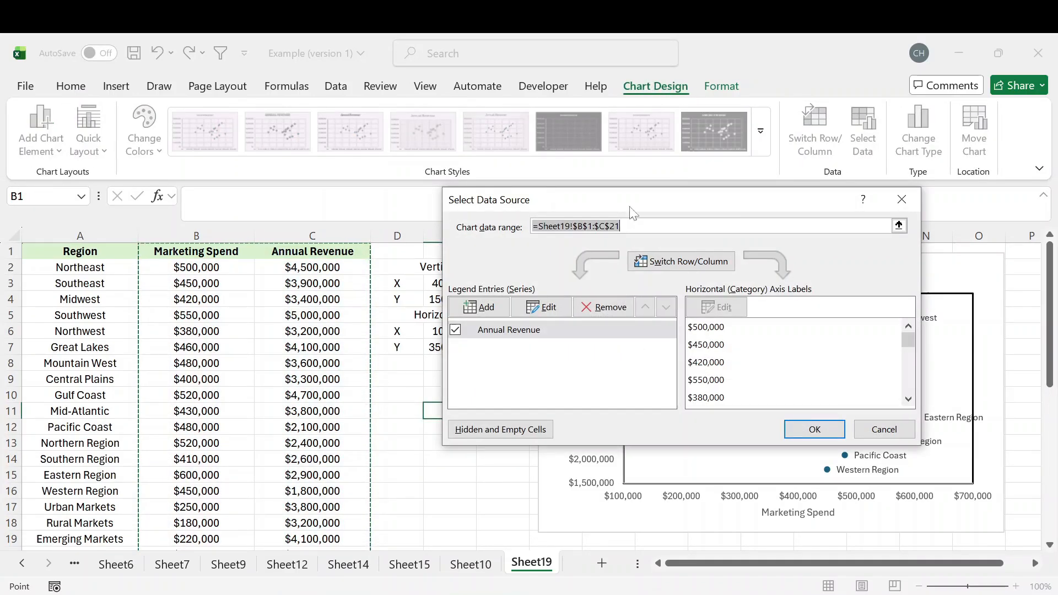
{"action": "left_click_drag", "start_coordinate": [632, 213], "coordinate": [730, 211]}
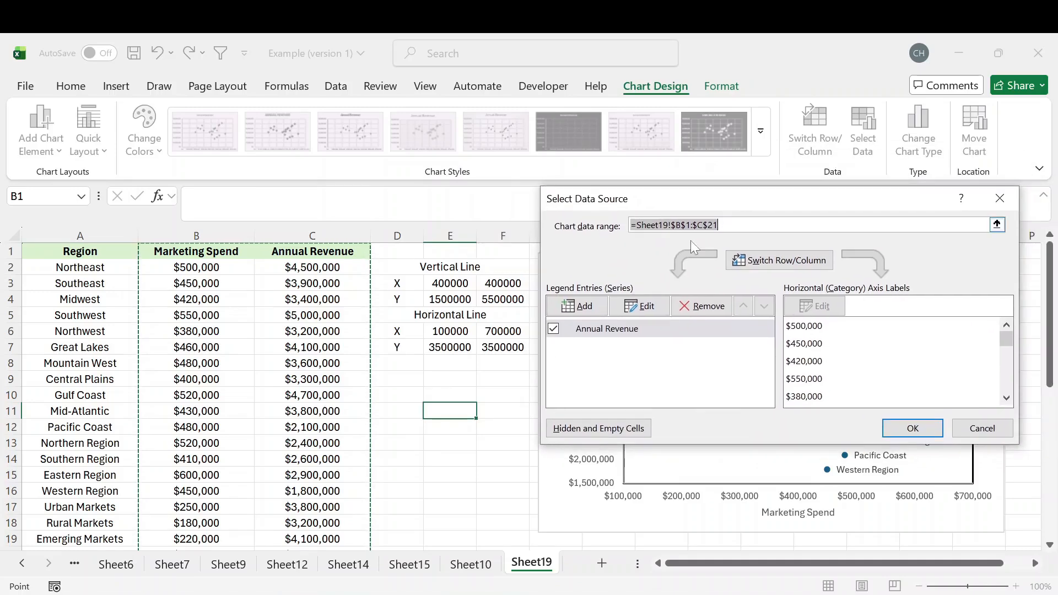
{"action": "left_click", "coordinate": [579, 308]}
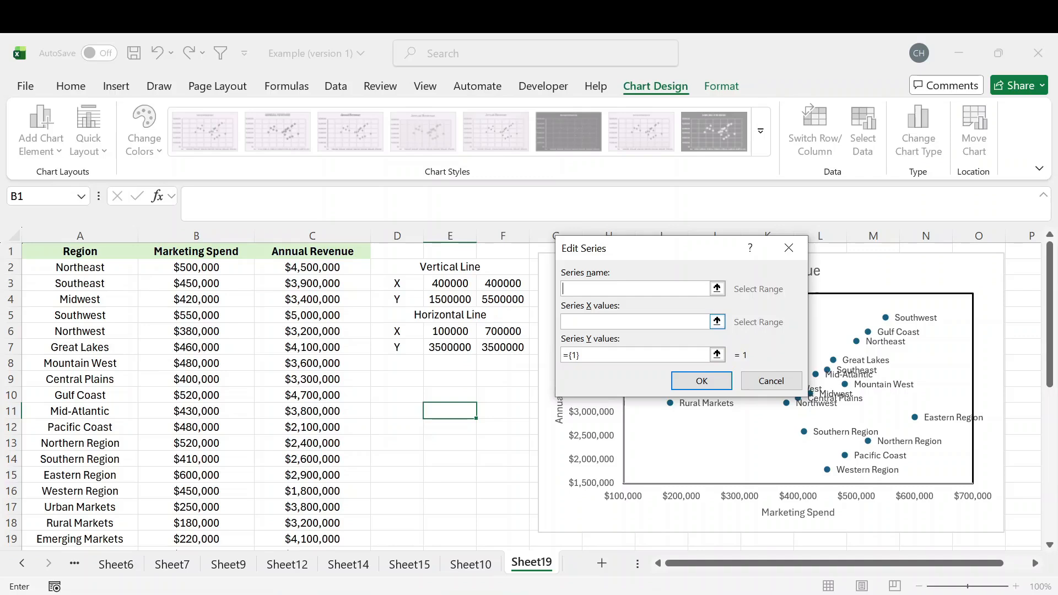
{"action": "left_click_drag", "start_coordinate": [607, 243], "coordinate": [593, 224]}
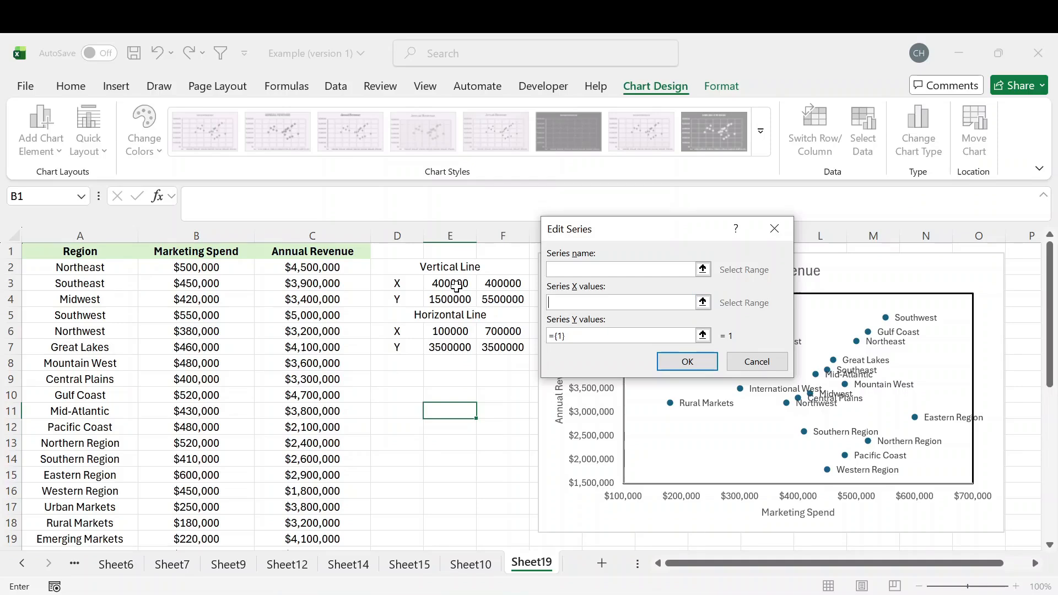
{"action": "left_click_drag", "start_coordinate": [450, 284], "coordinate": [502, 284]}
{"action": "key", "text": "Tab"}
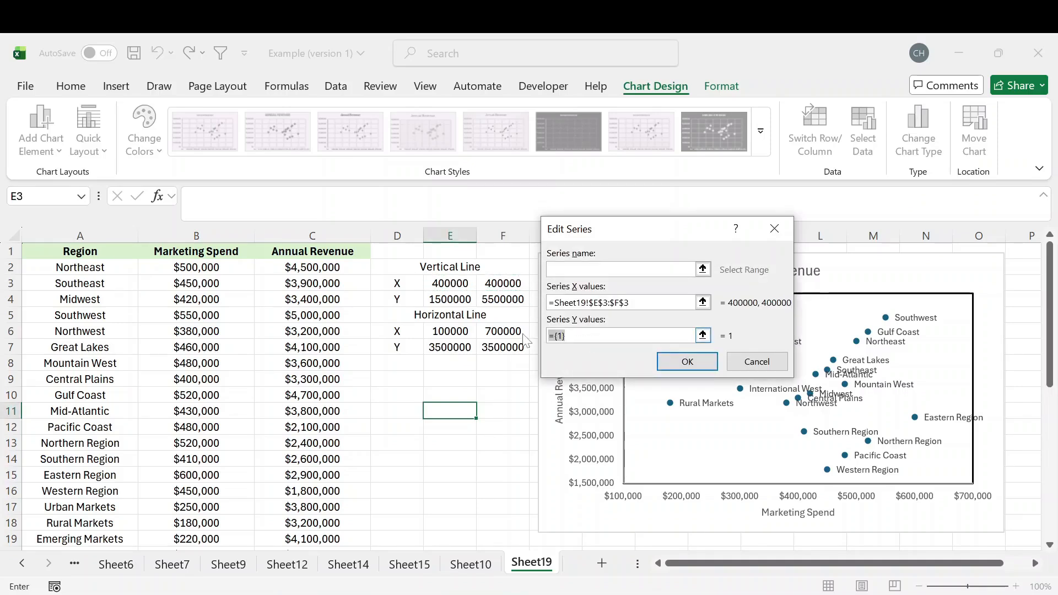
{"action": "key", "text": "BackSpace"}
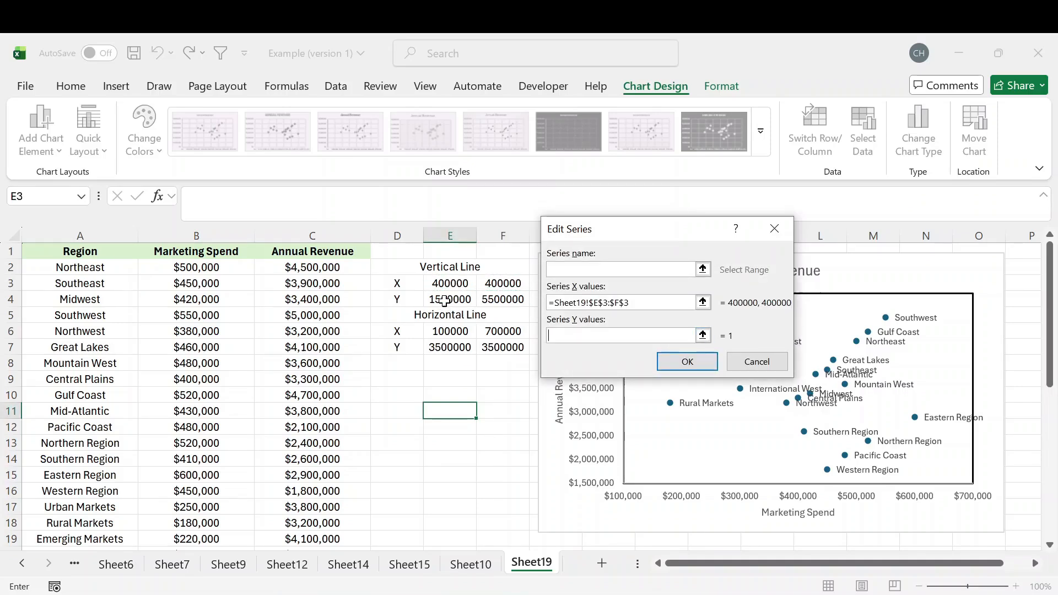
{"action": "left_click_drag", "start_coordinate": [444, 300], "coordinate": [500, 300]}
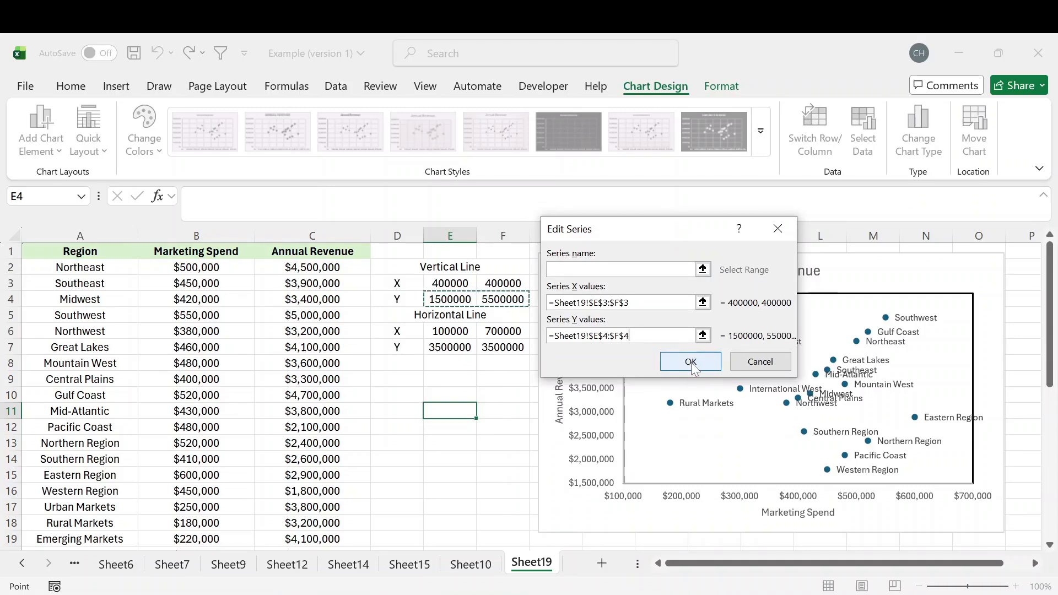
{"action": "left_click", "coordinate": [692, 364]}
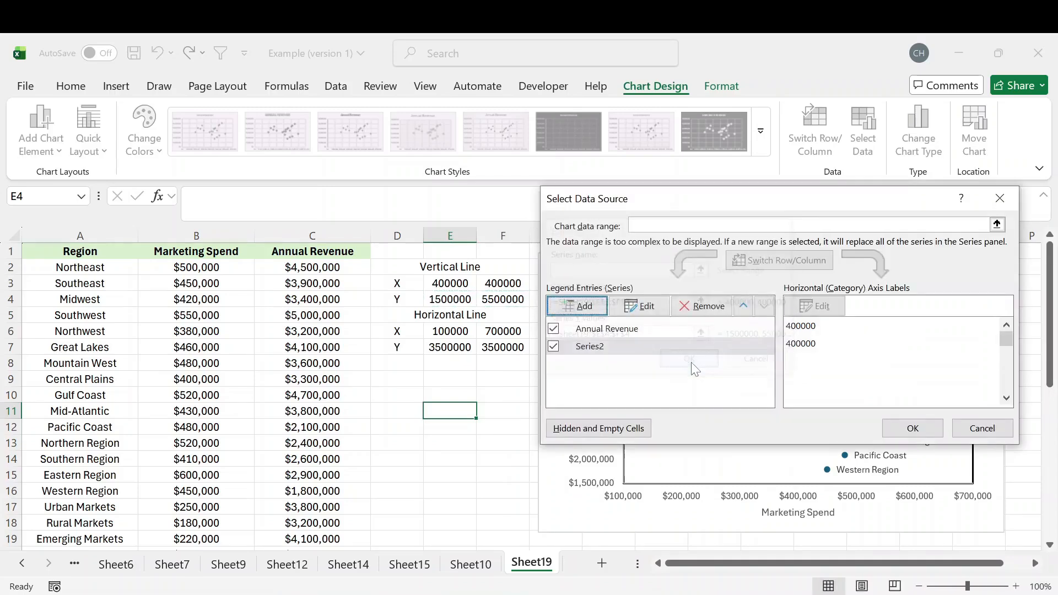
Add a horizontal line series with X values E6:F6 and Y values E7:F7, and apply the data source changes.
{"action": "left_click", "coordinate": [584, 307]}
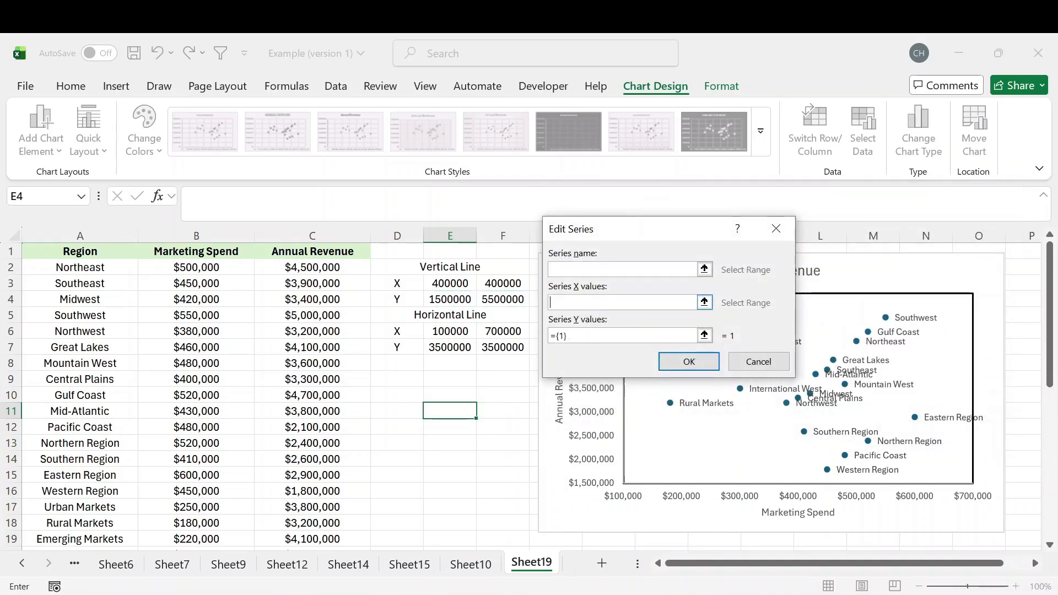
{"action": "left_click_drag", "start_coordinate": [475, 326], "coordinate": [521, 339]}
{"action": "key", "text": "Tab"}
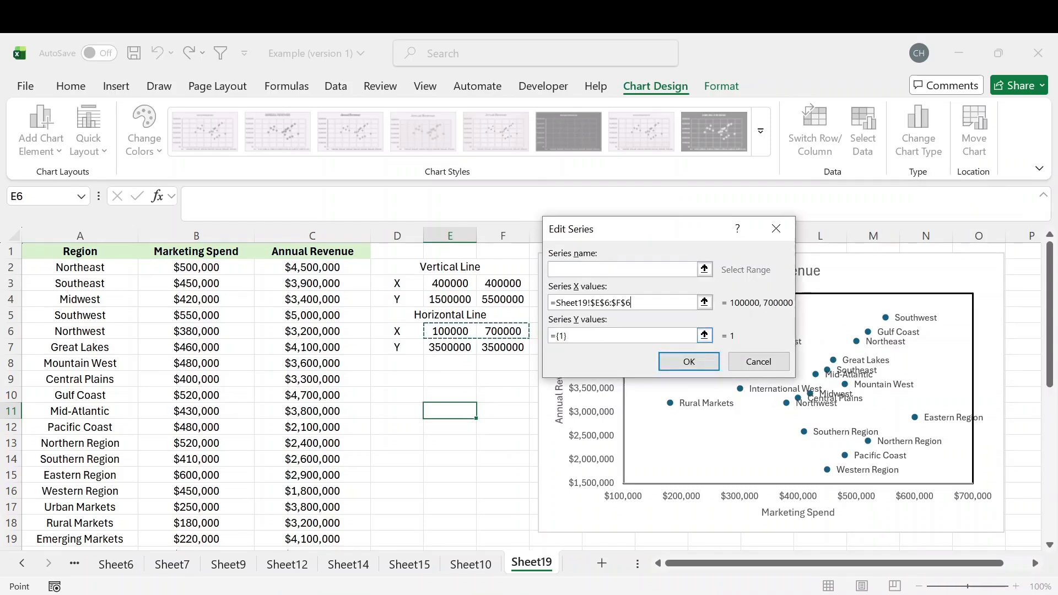
{"action": "key", "text": "BackSpace"}
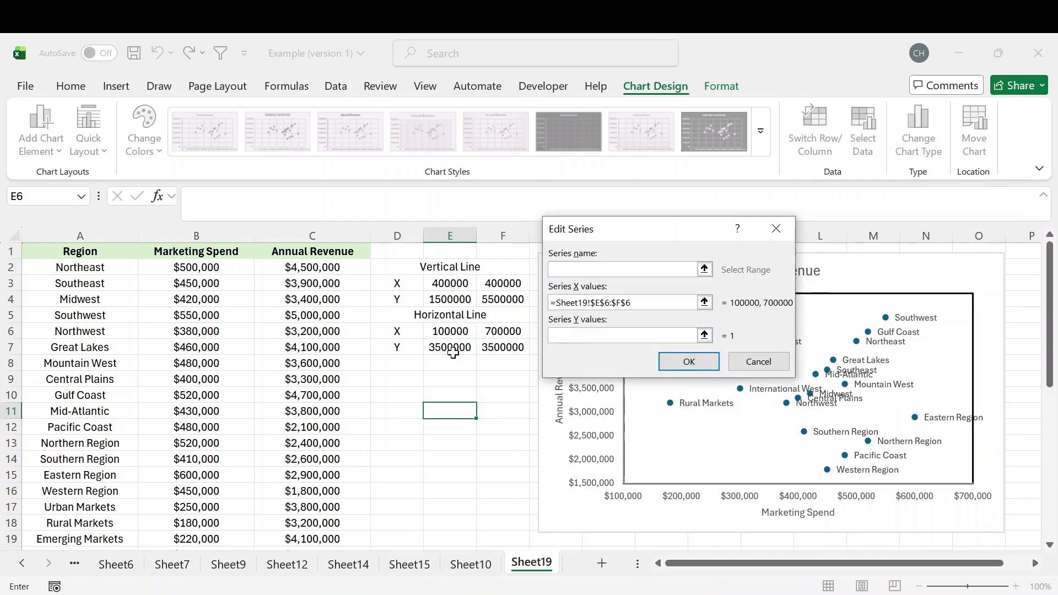
{"action": "left_click_drag", "start_coordinate": [454, 351], "coordinate": [518, 352]}
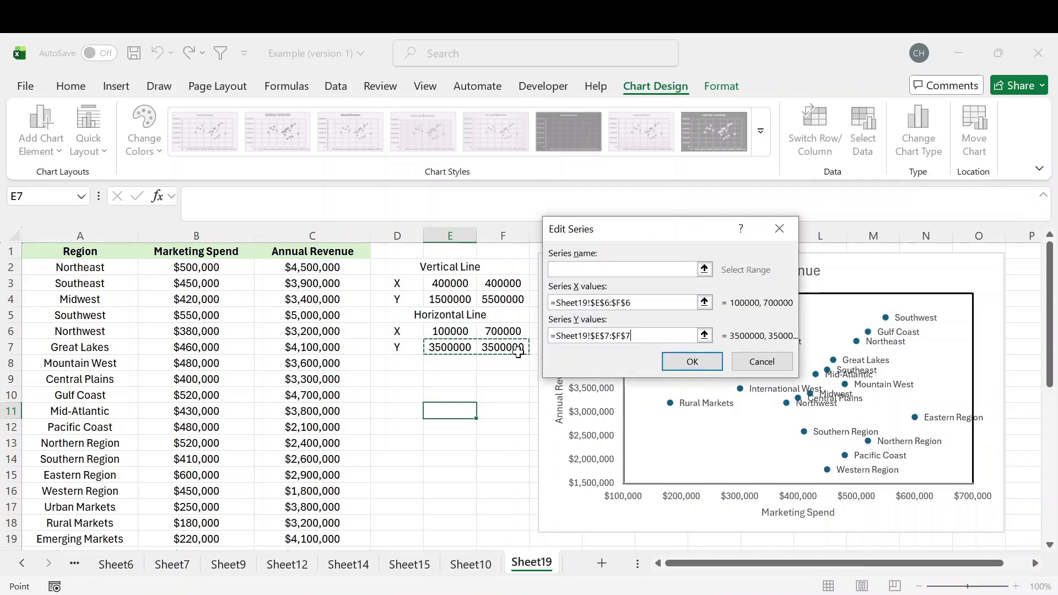
{"action": "left_click", "coordinate": [692, 361]}
{"action": "left_click", "coordinate": [915, 427]}
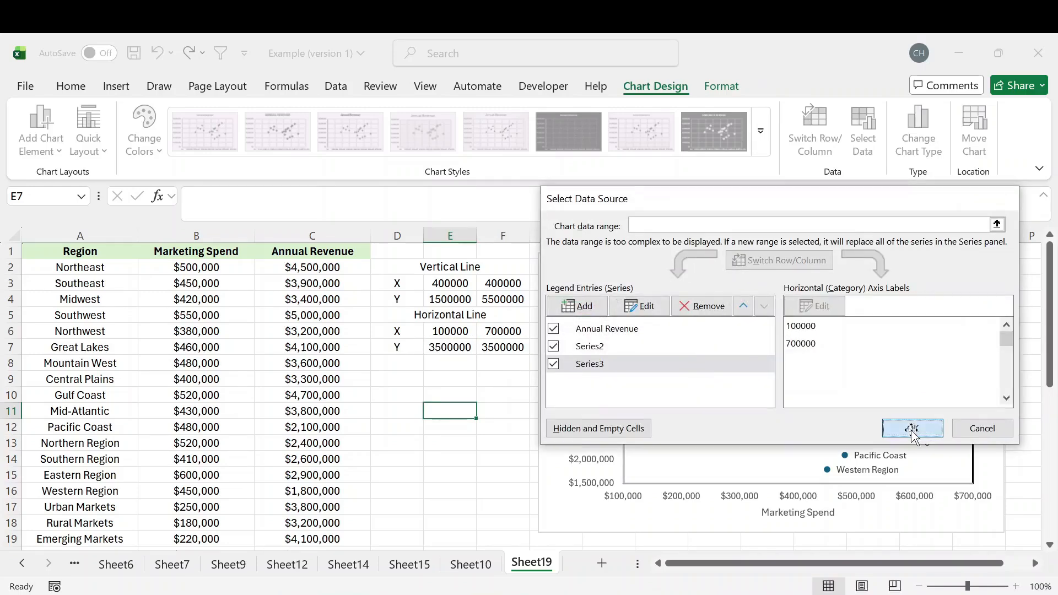
{"action": "left_click", "coordinate": [503, 395]}
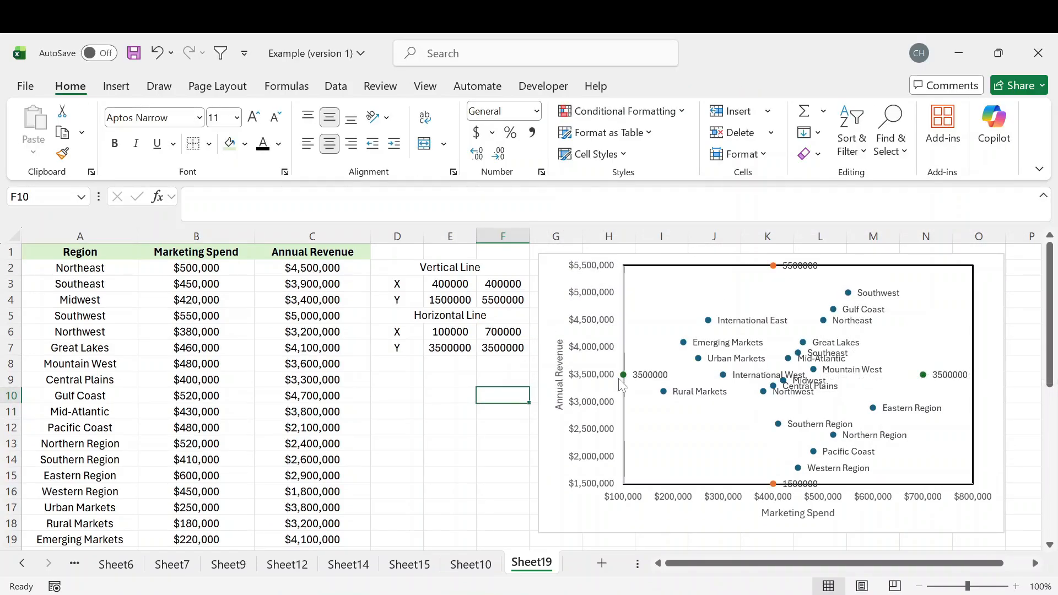
Set the horizontal axis maximum bound to 700000 and close the axis formatting options.
{"action": "mouse_move", "coordinate": [622, 379]}
{"action": "mouse_move", "coordinate": [924, 378]}
{"action": "double_click", "coordinate": [986, 502]}
{"action": "left_click", "coordinate": [886, 418]}
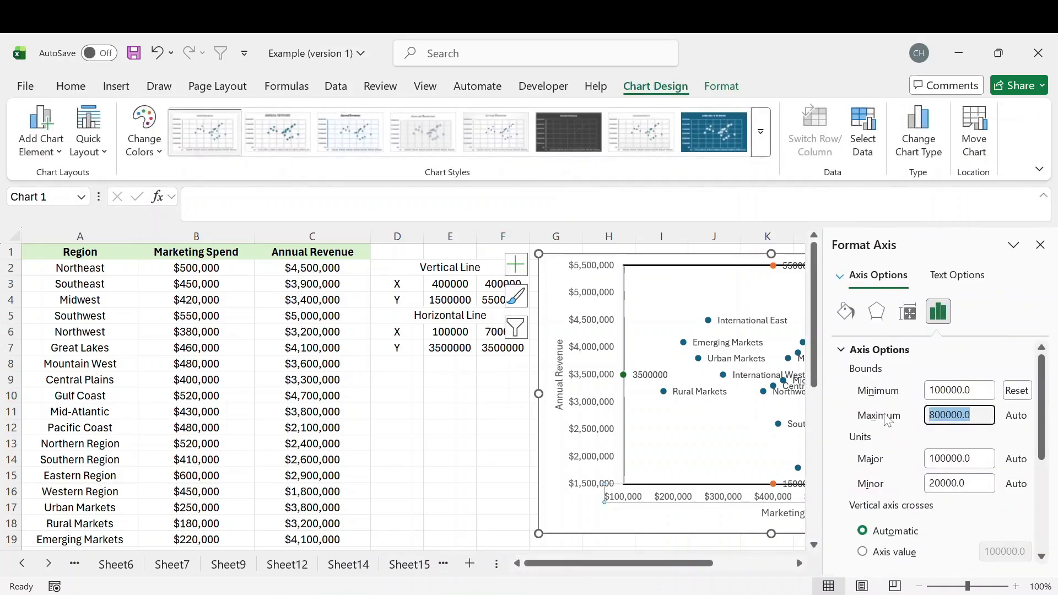
{"action": "type", "text": "7000"}
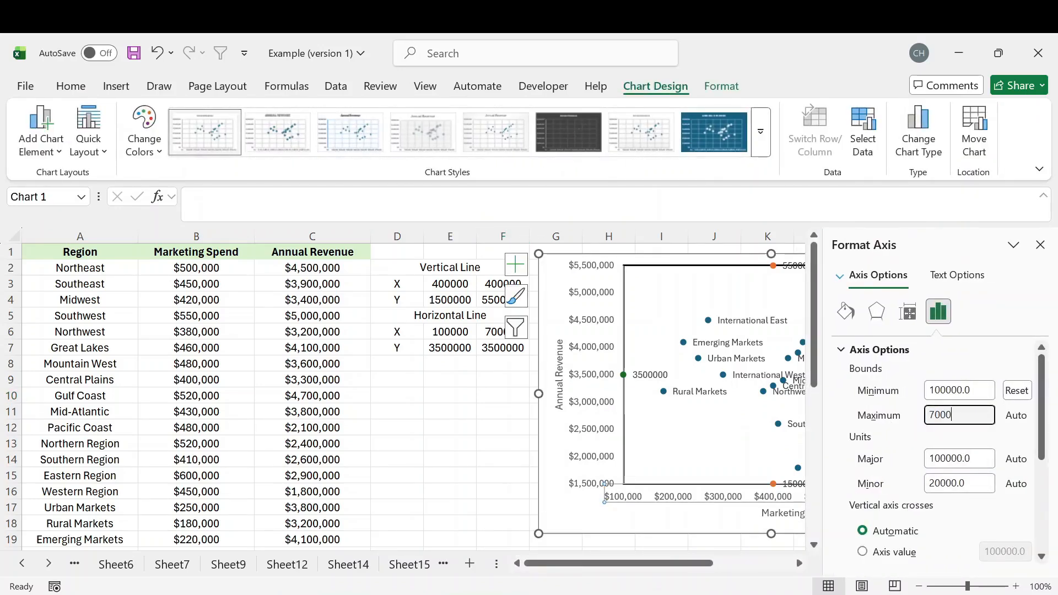
{"action": "type", "text": "00"}
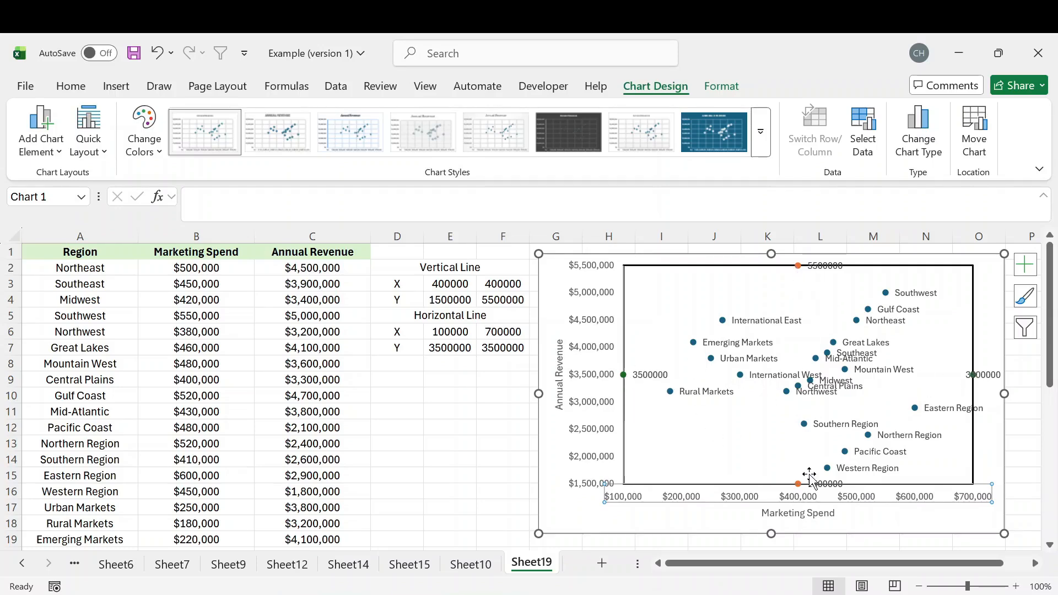
{"action": "left_click", "coordinate": [449, 412]}
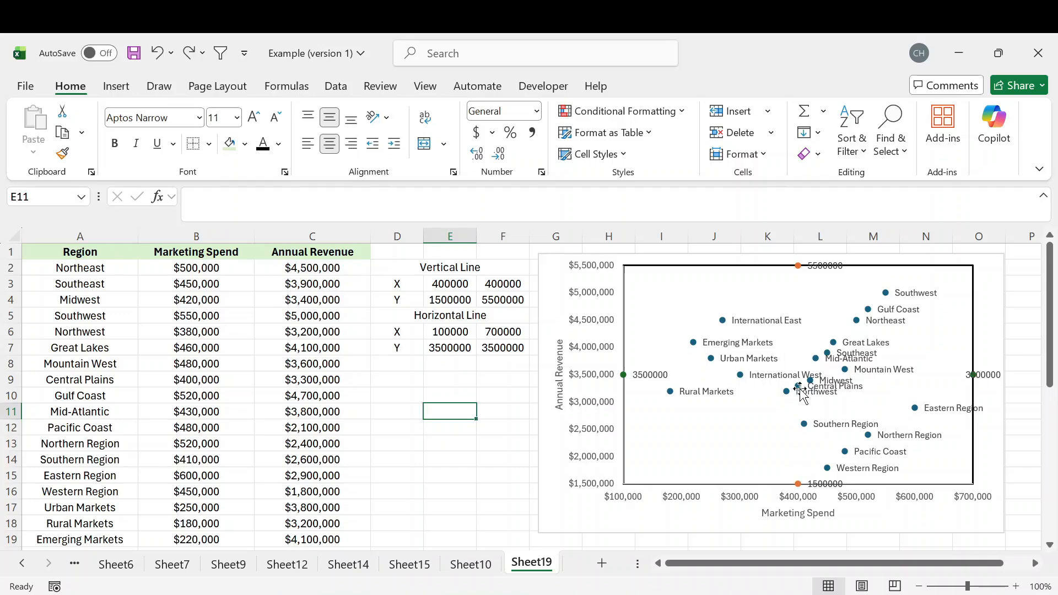
Format the vertical line series at $400,000 with a solid line 1.25 pt wide.
{"action": "double_click", "coordinate": [798, 484]}
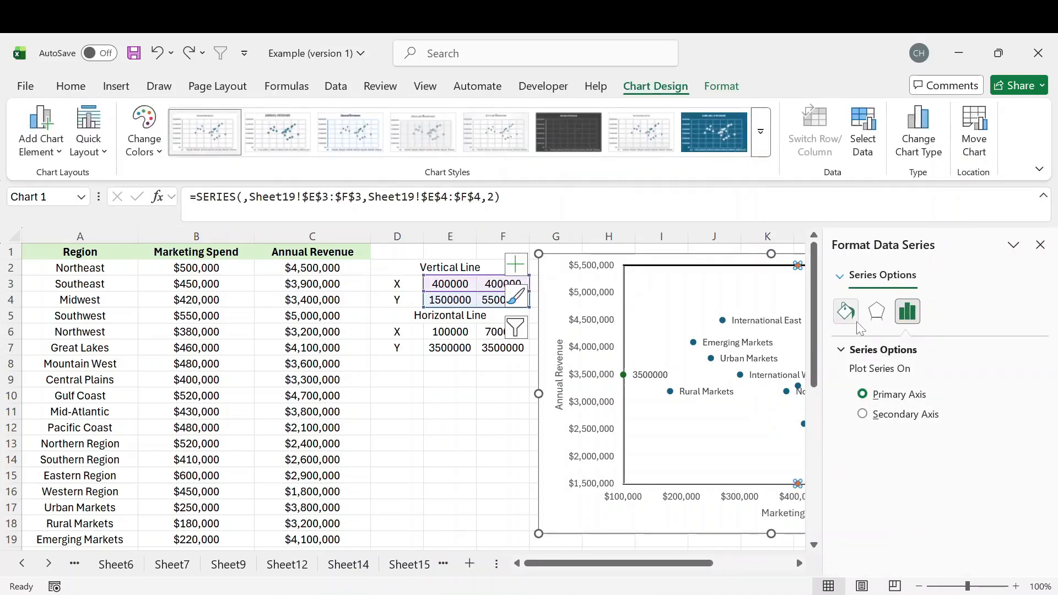
{"action": "left_click", "coordinate": [847, 312]}
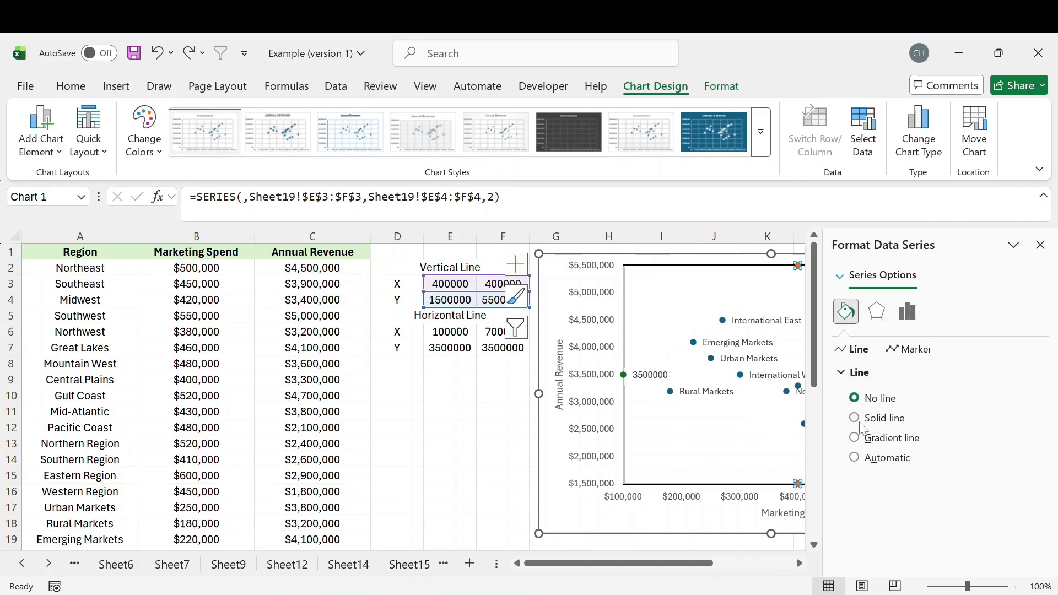
{"action": "left_click", "coordinate": [857, 419]}
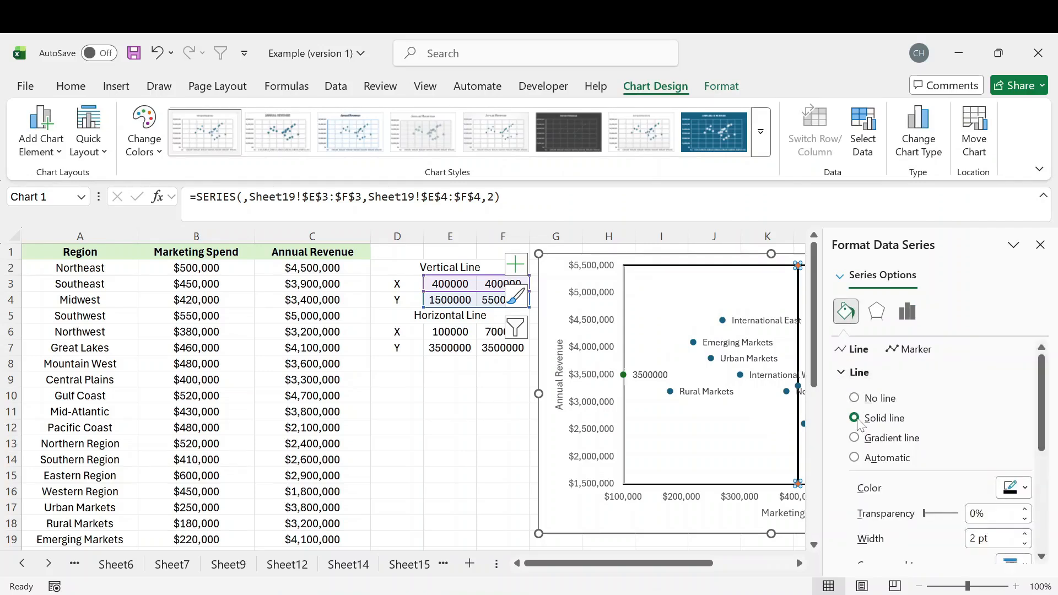
{"action": "left_click", "coordinate": [1026, 544]}
{"action": "left_click", "coordinate": [1025, 544]}
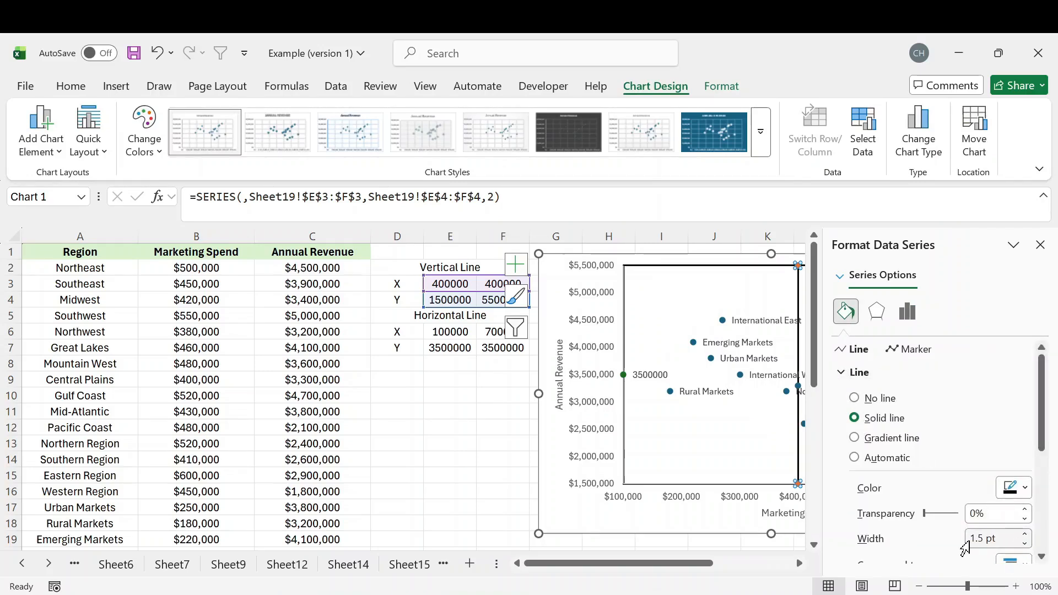
{"action": "left_click", "coordinate": [1025, 545]}
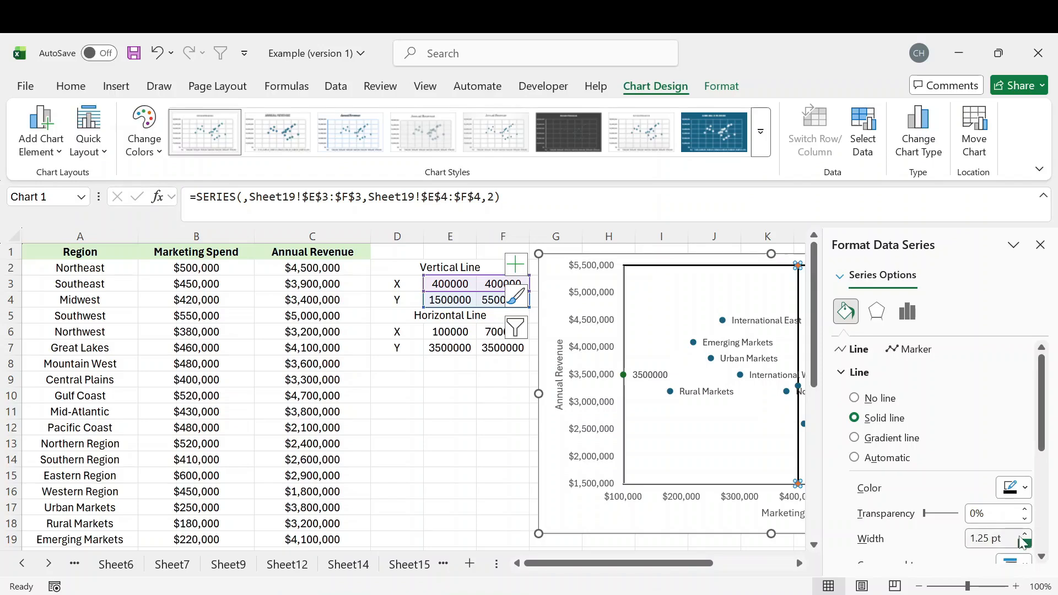
Format the horizontal line series at $3,500,000 with a solid line 1.25 pt wide, matching the vertical line, and close the formatting options.
{"action": "left_click", "coordinate": [1040, 245]}
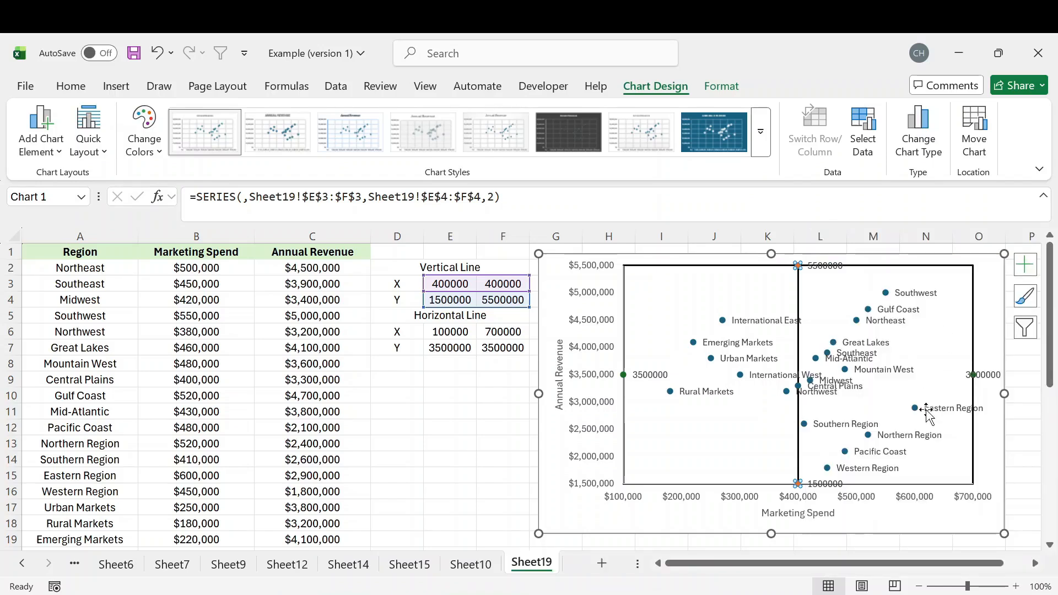
{"action": "double_click", "coordinate": [625, 376]}
{"action": "left_click", "coordinate": [847, 312]}
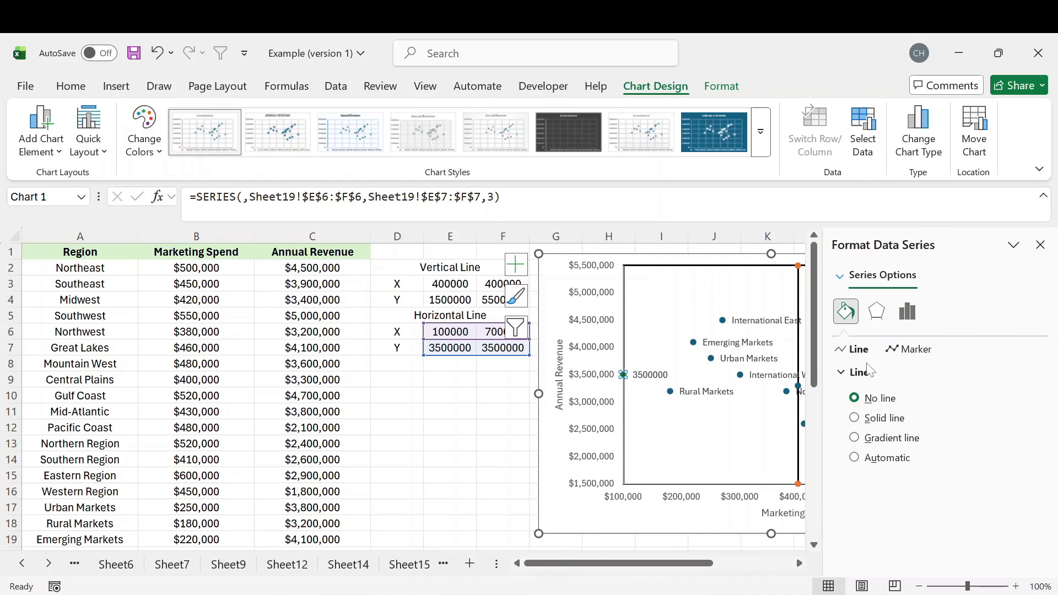
{"action": "left_click", "coordinate": [854, 418]}
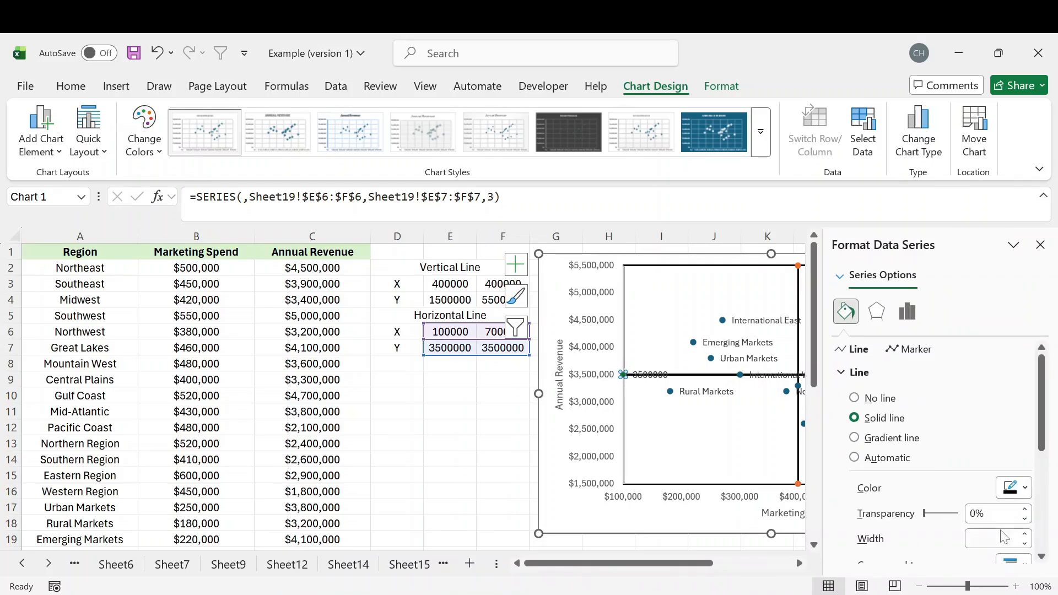
{"action": "left_click", "coordinate": [1025, 544]}
{"action": "left_click", "coordinate": [1025, 543]}
{"action": "left_click", "coordinate": [1025, 544]}
{"action": "left_click", "coordinate": [1026, 544]}
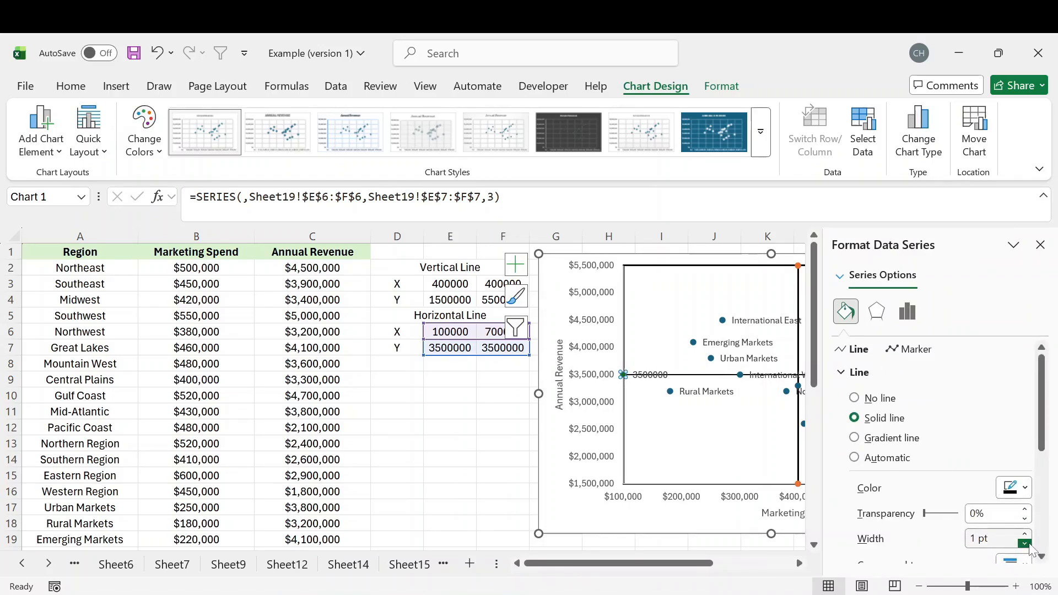
{"action": "left_click", "coordinate": [1026, 535]}
{"action": "left_click", "coordinate": [1040, 245]}
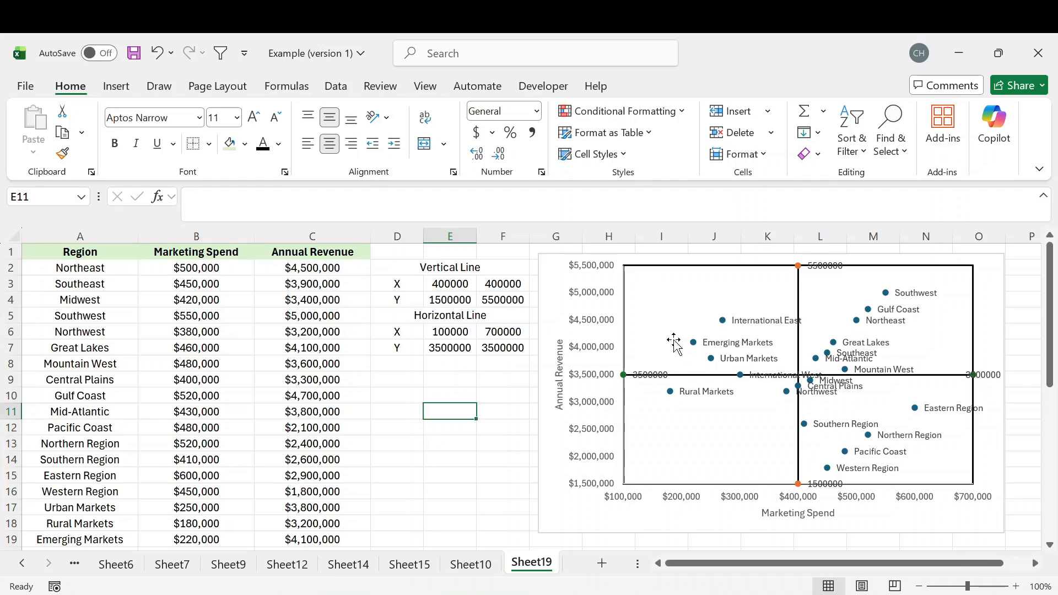
Remove the data labels from the vertical and horizontal line series, keeping the region labels, and deselect the chart.
{"action": "double_click", "coordinate": [830, 268]}
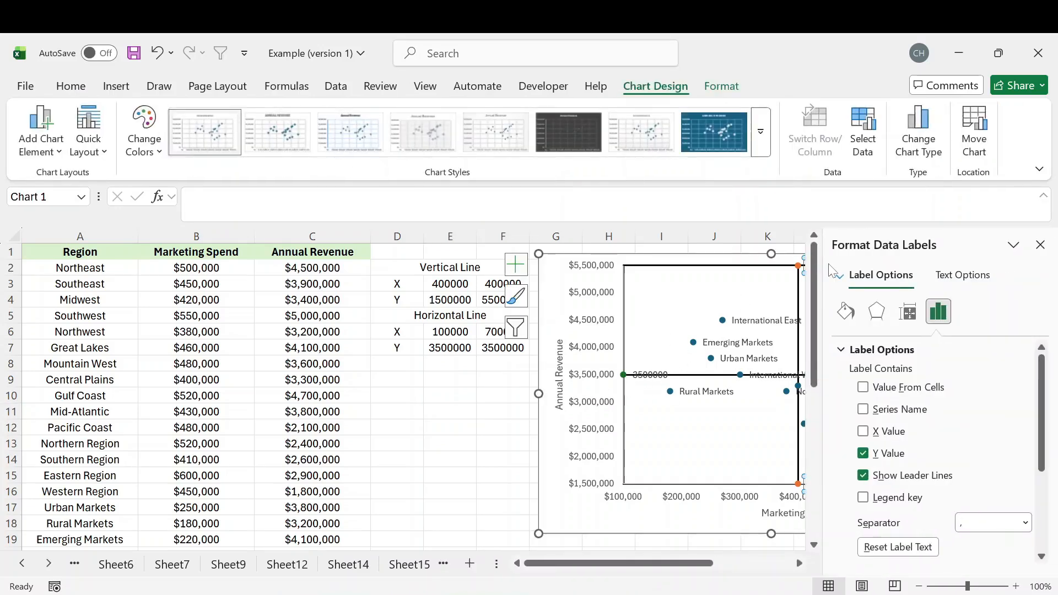
{"action": "left_click", "coordinate": [516, 265]}
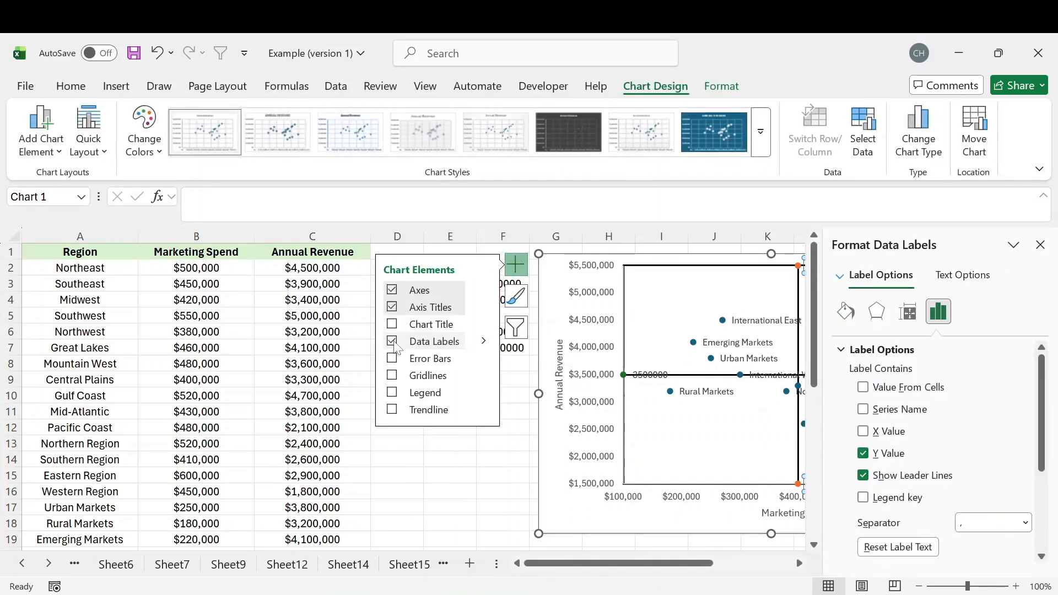
{"action": "left_click", "coordinate": [662, 375]}
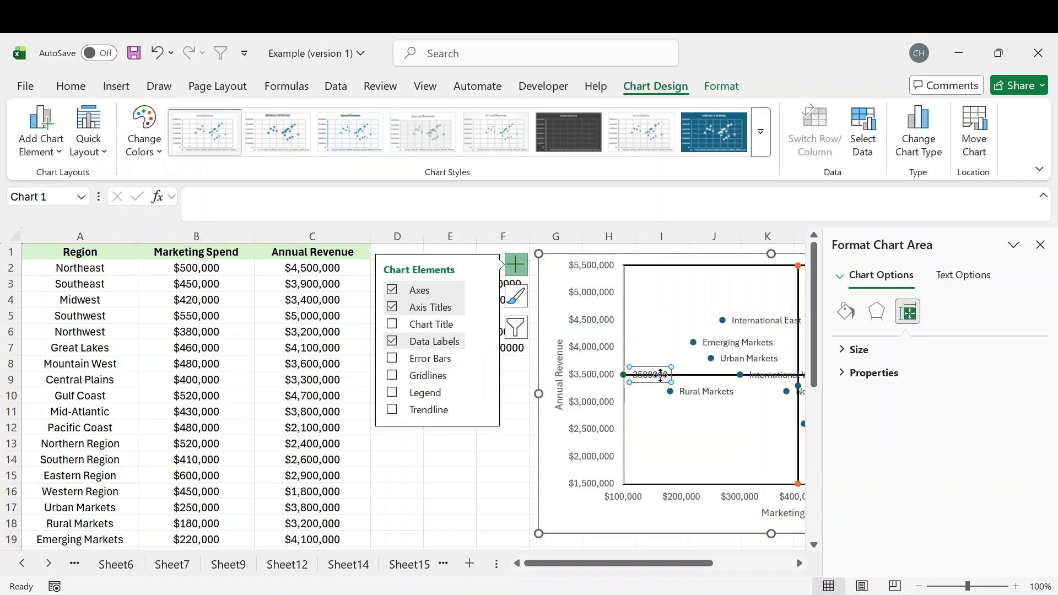
{"action": "left_click", "coordinate": [661, 375]}
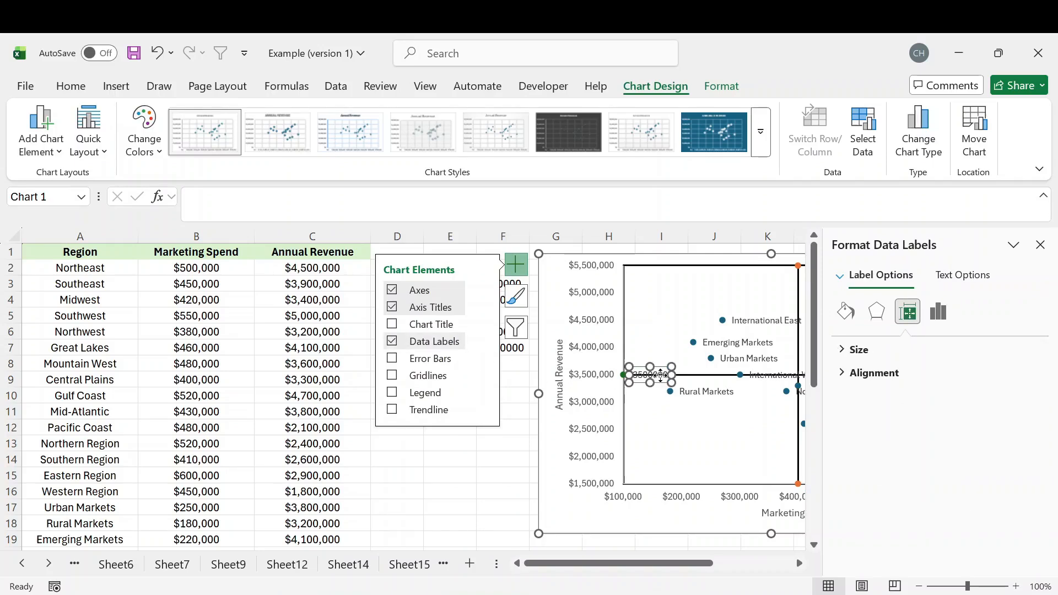
{"action": "left_click", "coordinate": [395, 343]}
{"action": "left_click", "coordinate": [1041, 245]}
{"action": "left_click", "coordinate": [421, 341]}
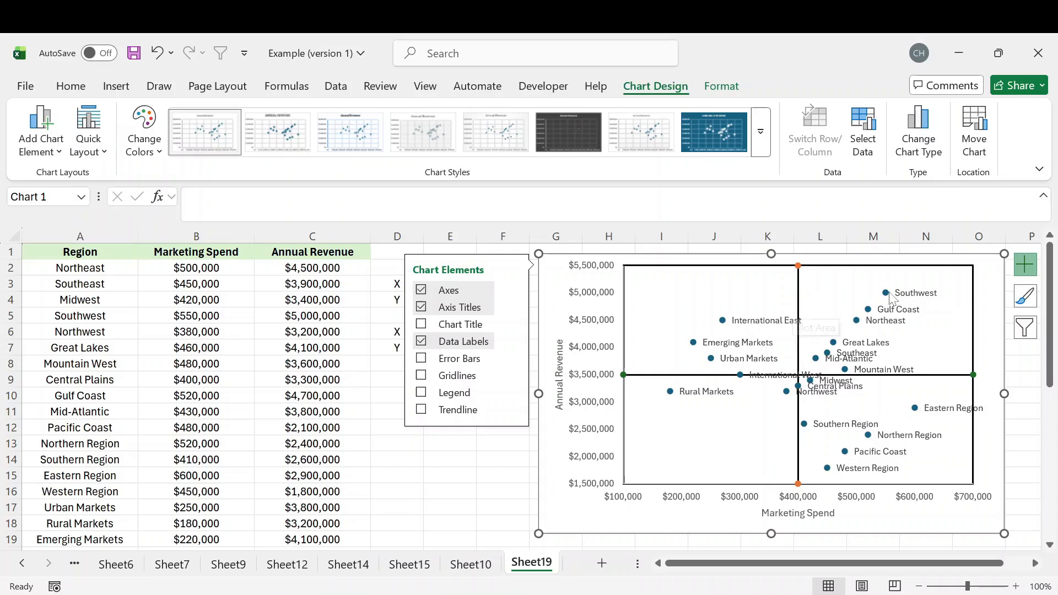
{"action": "left_click", "coordinate": [458, 460]}
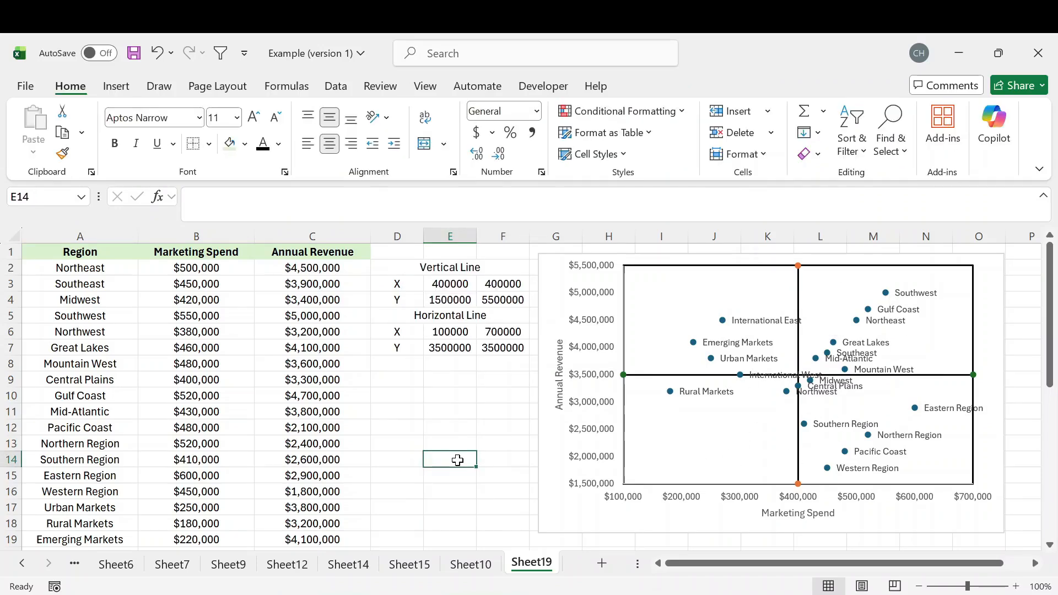